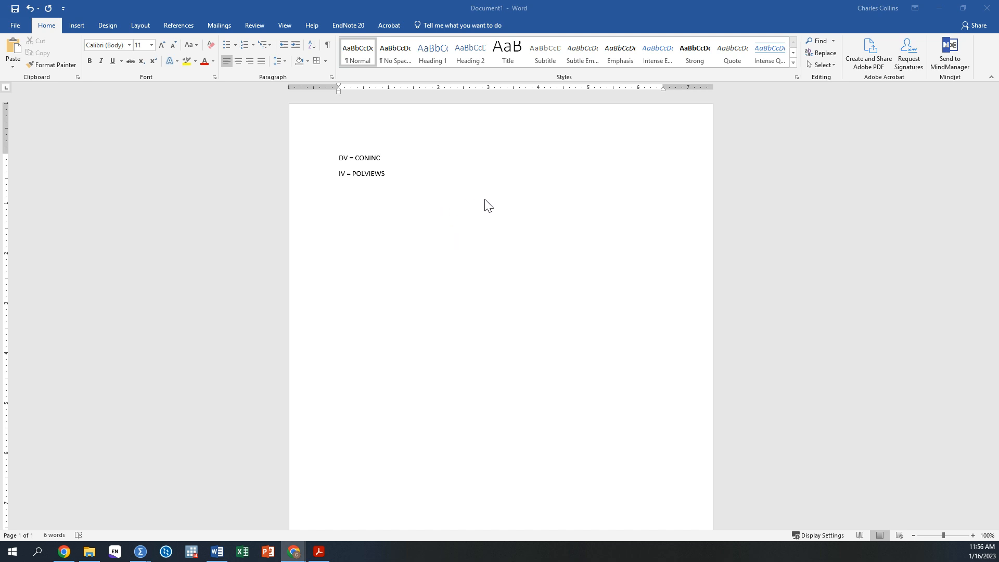
Enlarge the document view and review the noted dependent variable CONINC and independent variable POLVIEWS.
{"action": "left_click", "coordinate": [421, 176]}
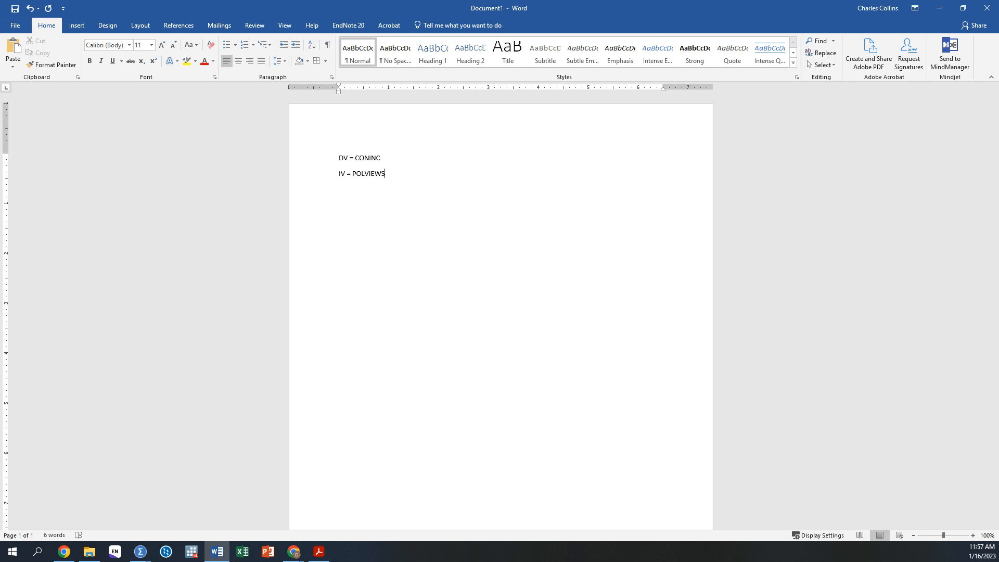
{"action": "key", "text": "alt+Tab"}
{"action": "left_click_drag", "start_coordinate": [494, 4], "coordinate": [998, 68]}
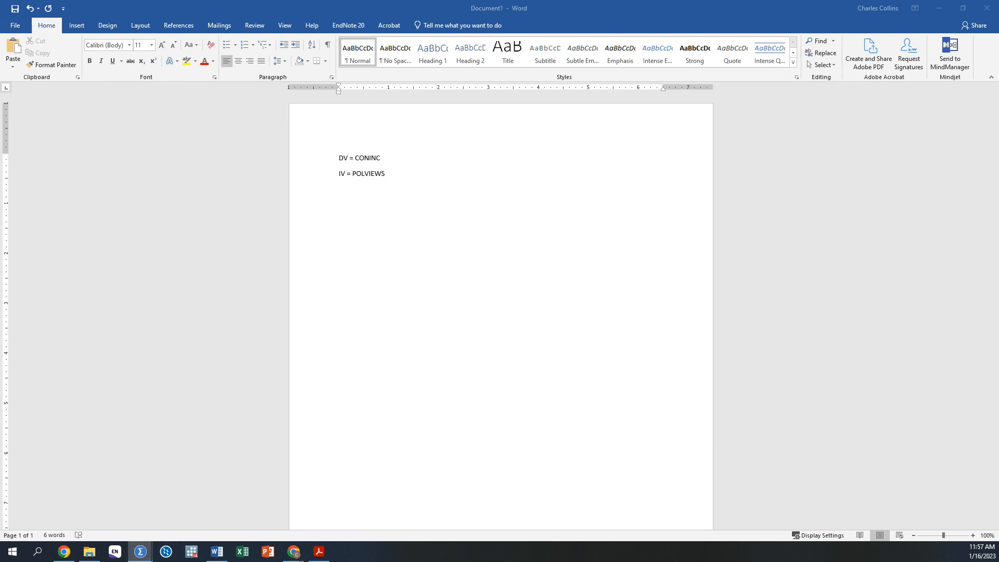
{"action": "left_click", "coordinate": [385, 174]}
{"action": "left_click_drag", "start_coordinate": [384, 159], "coordinate": [359, 158]}
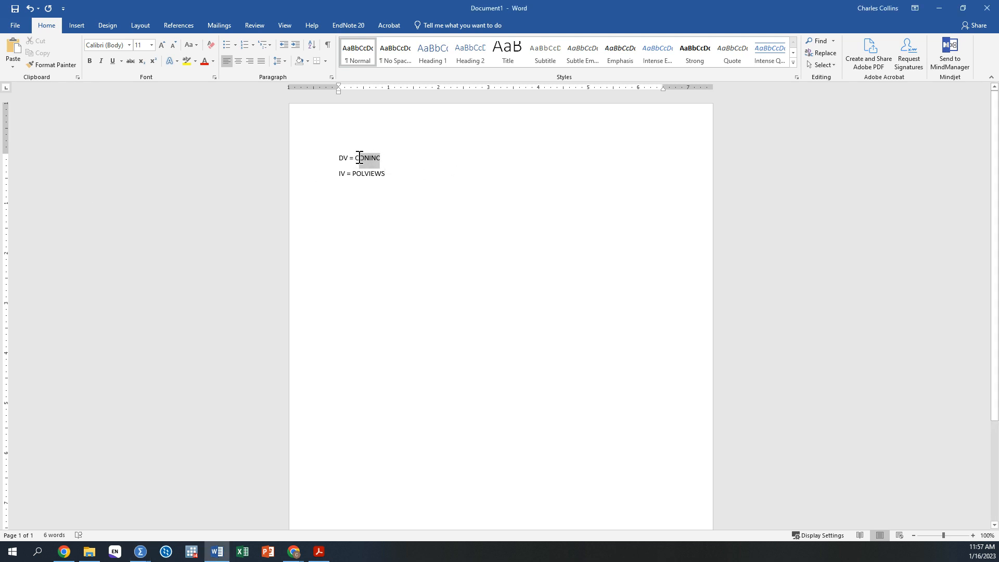
{"action": "left_click", "coordinate": [400, 160]}
{"action": "scroll", "coordinate": [401, 160], "scroll_direction": "up", "scroll_amount": 4, "text": "ctrl"}
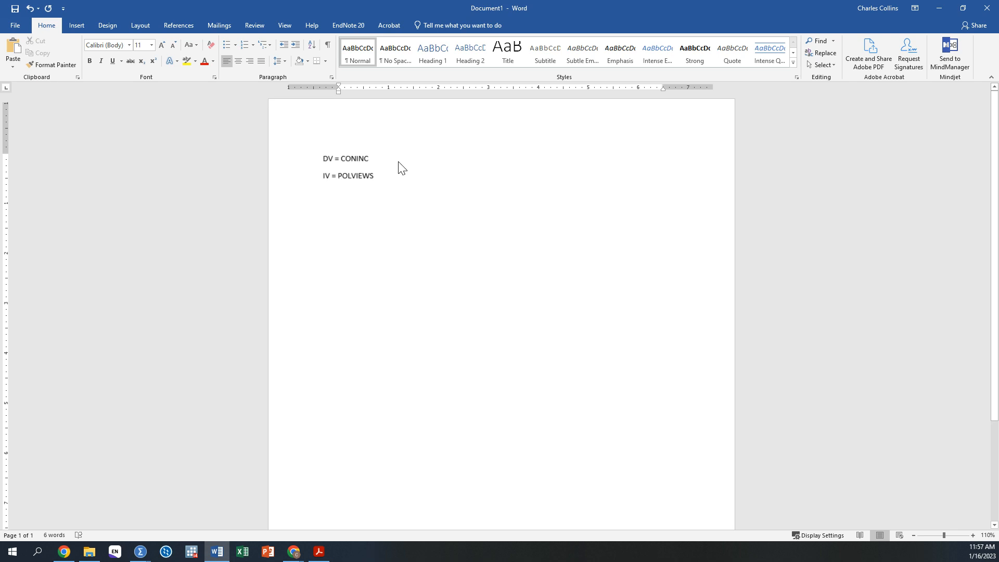
{"action": "left_click_drag", "start_coordinate": [322, 161], "coordinate": [279, 192]}
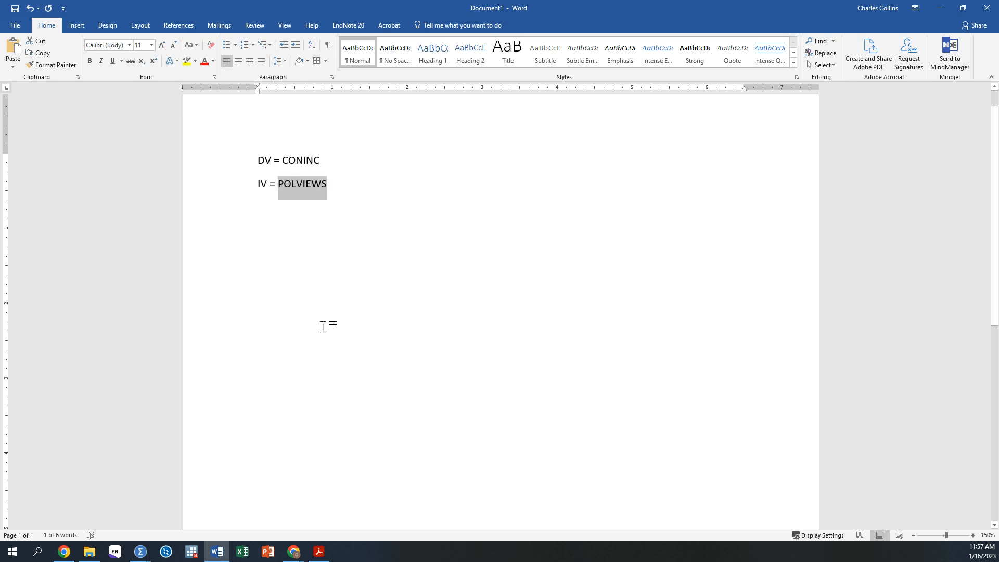
{"action": "left_click", "coordinate": [336, 187]}
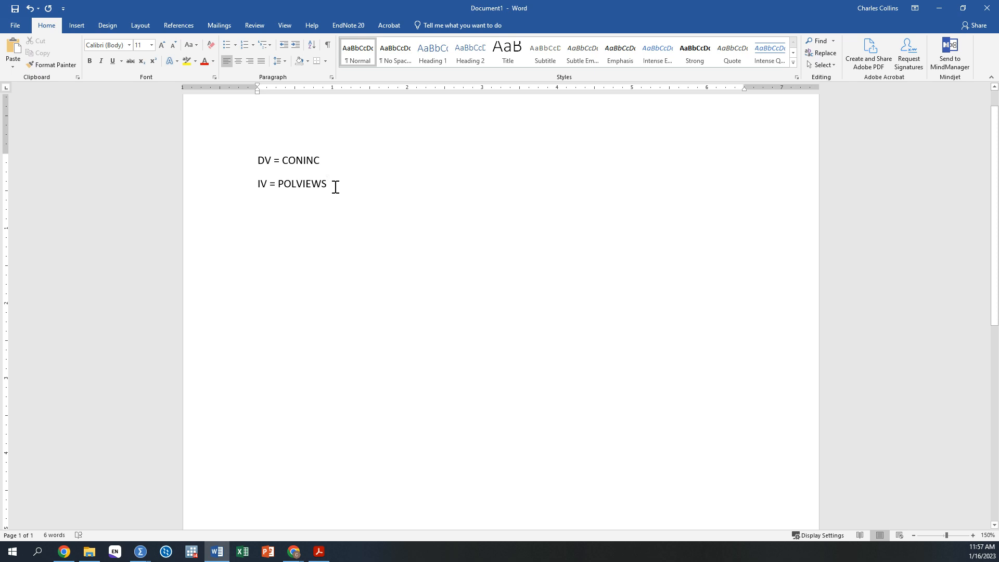
{"action": "left_click_drag", "start_coordinate": [272, 158], "coordinate": [245, 157]}
{"action": "left_click", "coordinate": [294, 162]}
{"action": "double_click", "coordinate": [263, 183]}
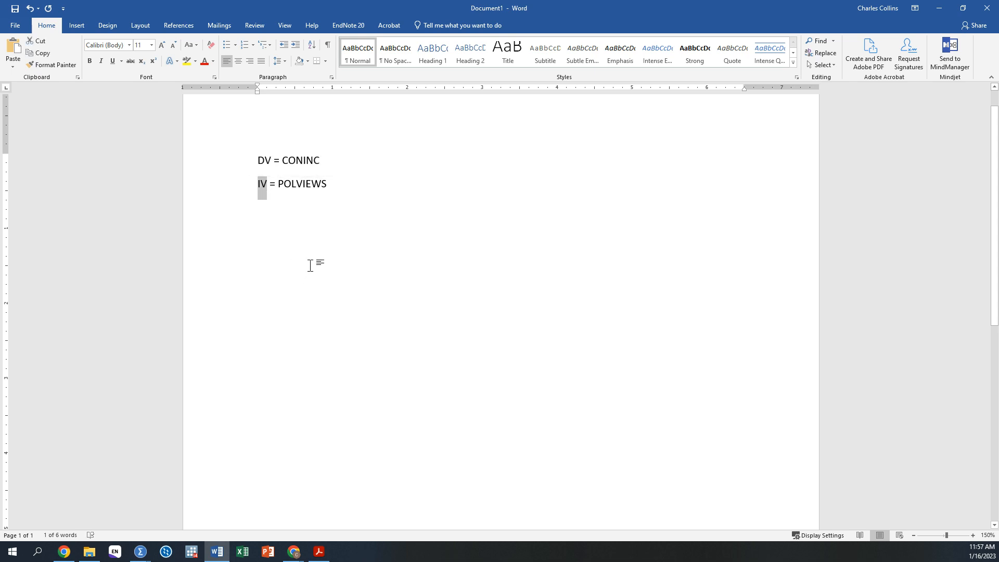
{"action": "left_click", "coordinate": [329, 184]}
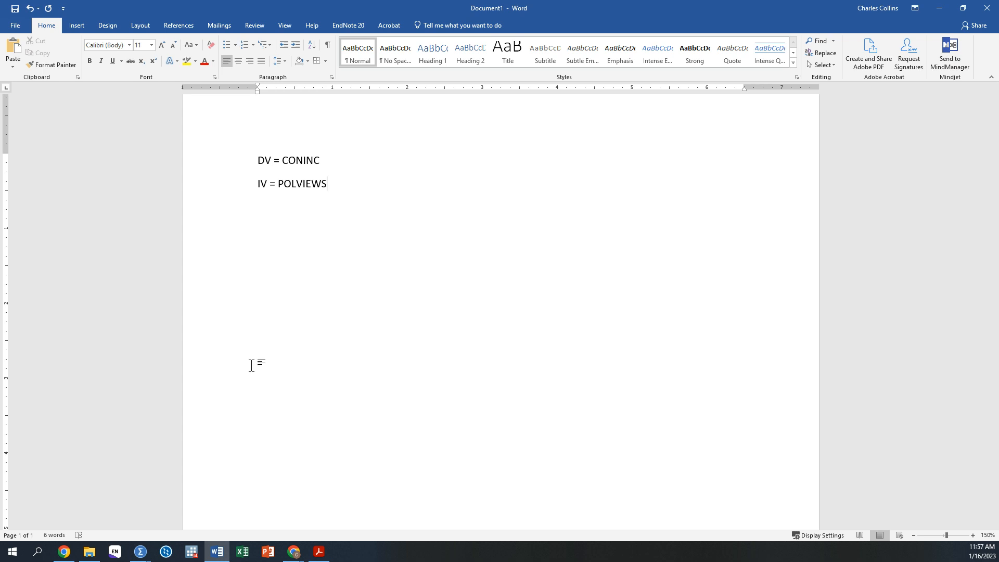
Switch to the SPSS Data Editor and open the Frequencies analysis with variables displayed by name.
{"action": "left_click", "coordinate": [141, 555]}
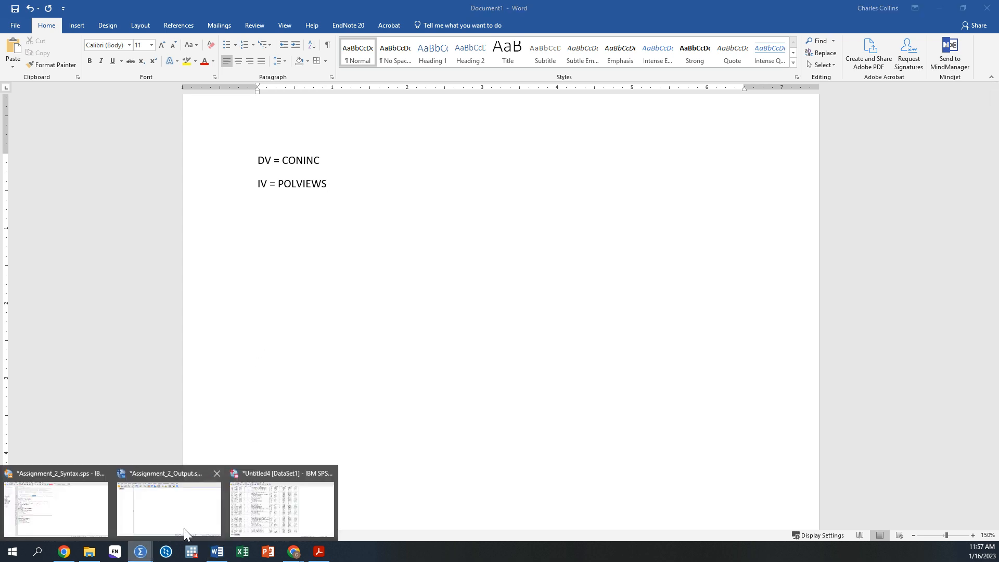
{"action": "left_click", "coordinate": [257, 508]}
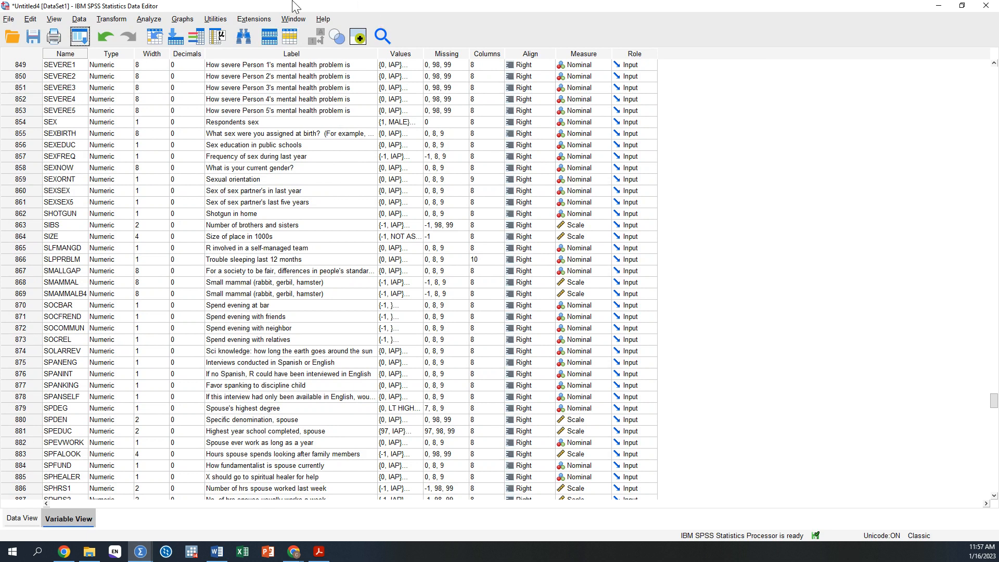
{"action": "left_click", "coordinate": [80, 18]}
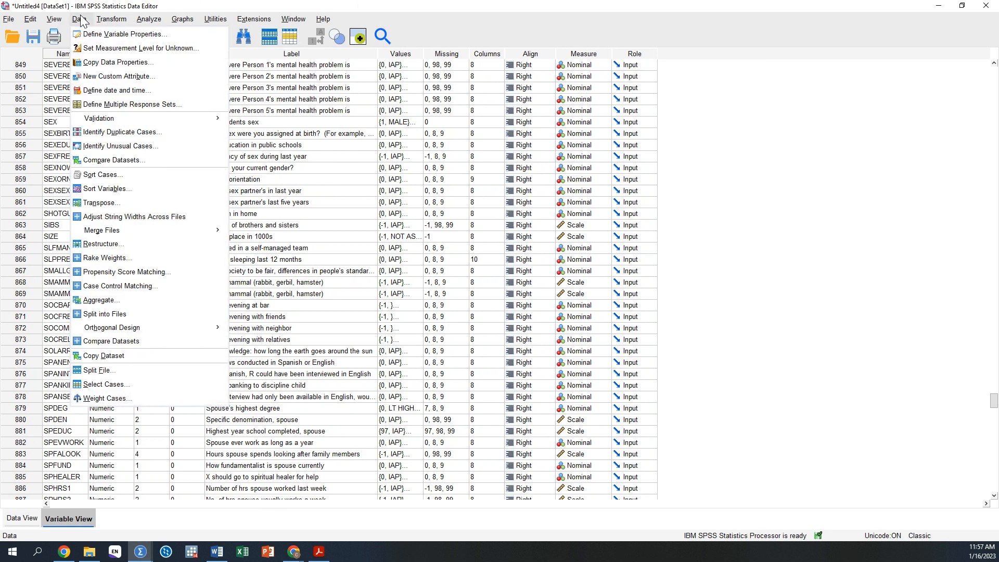
{"action": "mouse_move", "coordinate": [144, 23]}
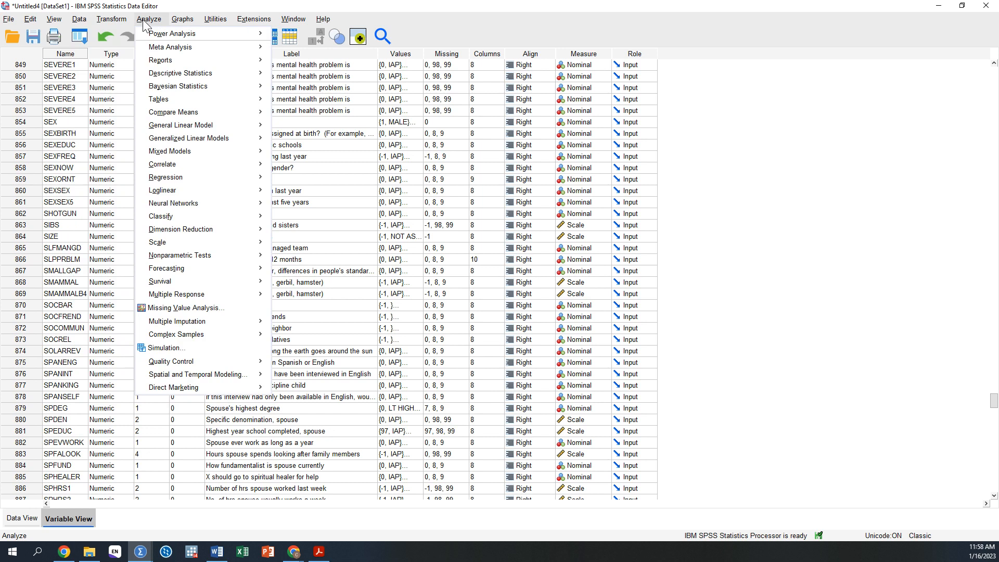
{"action": "mouse_move", "coordinate": [220, 72]}
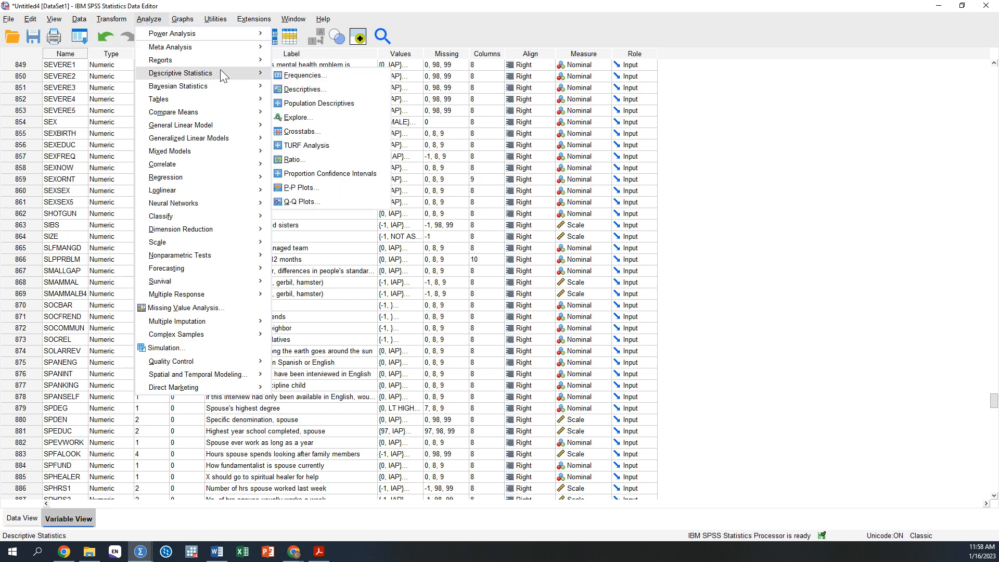
{"action": "left_click", "coordinate": [291, 74]}
{"action": "right_click", "coordinate": [330, 167]}
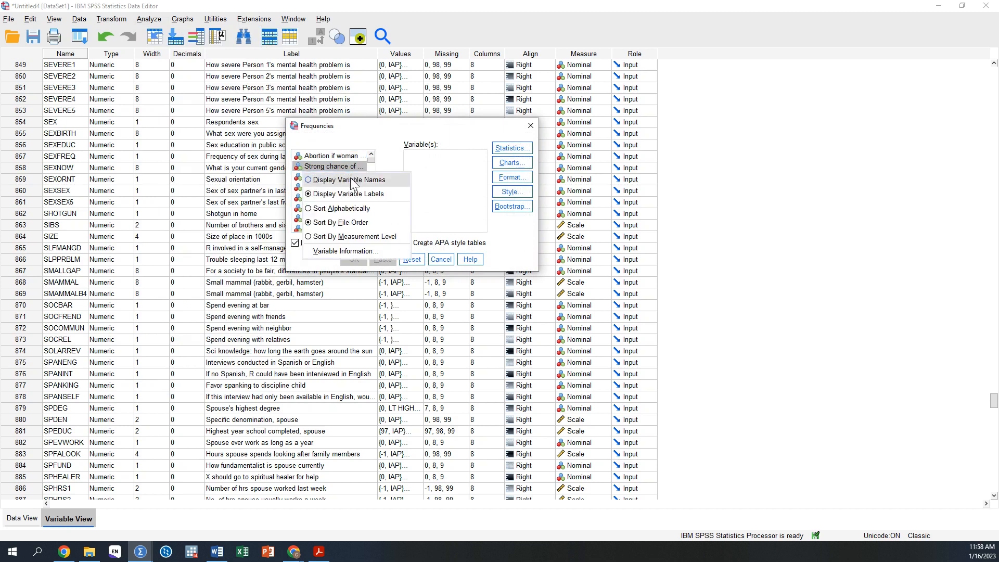
{"action": "left_click", "coordinate": [350, 179]}
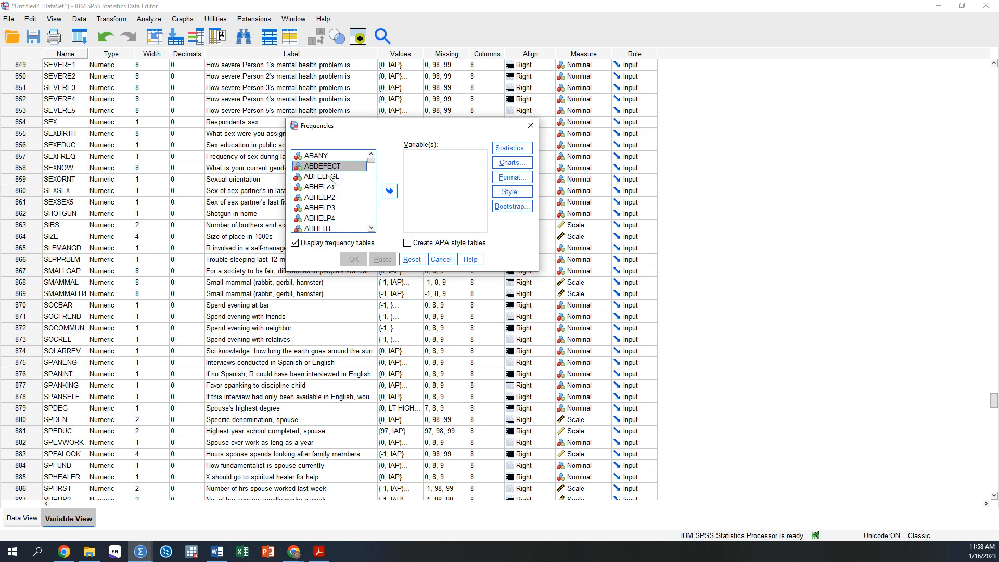
Find POLVIEWS in the variable list and add it to the variables for the frequency analysis.
{"action": "key", "text": "p"}
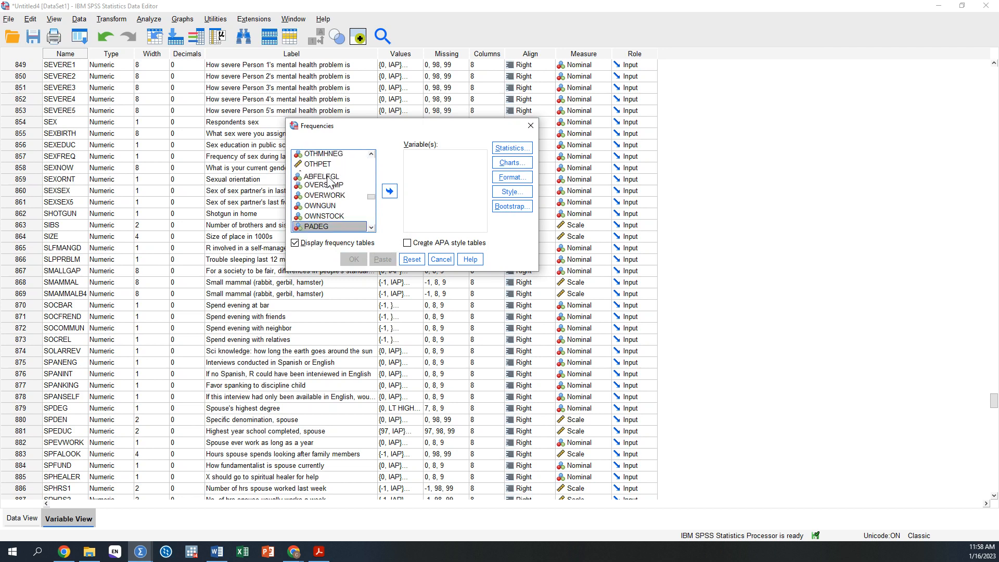
{"action": "key", "text": "o"}
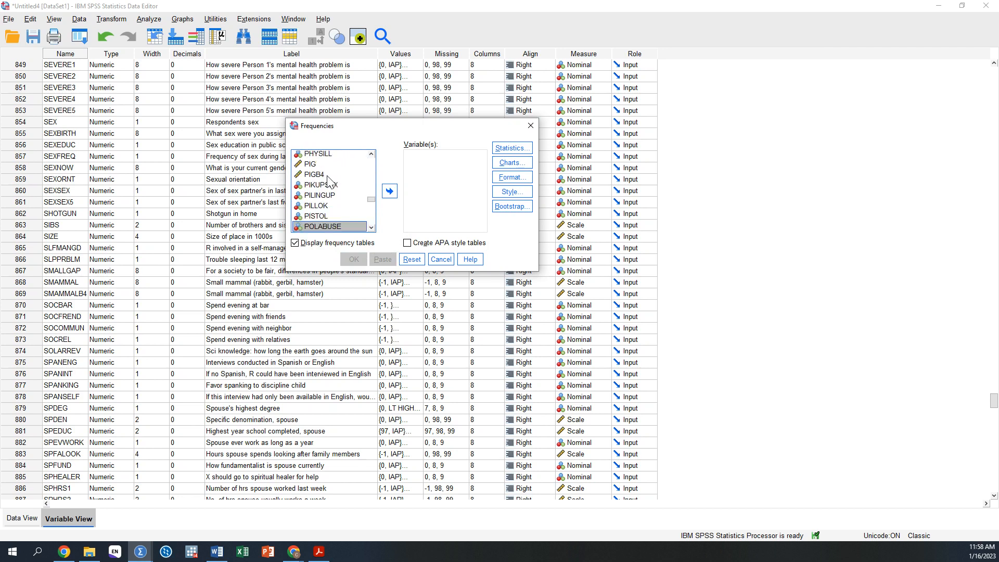
{"action": "left_click", "coordinate": [371, 227]}
{"action": "left_click", "coordinate": [371, 227]}
{"action": "left_click", "coordinate": [371, 228]}
{"action": "left_click", "coordinate": [371, 227]}
{"action": "left_click", "coordinate": [371, 227]}
{"action": "left_click", "coordinate": [371, 227]}
{"action": "left_click", "coordinate": [371, 227]}
{"action": "left_click", "coordinate": [343, 218]}
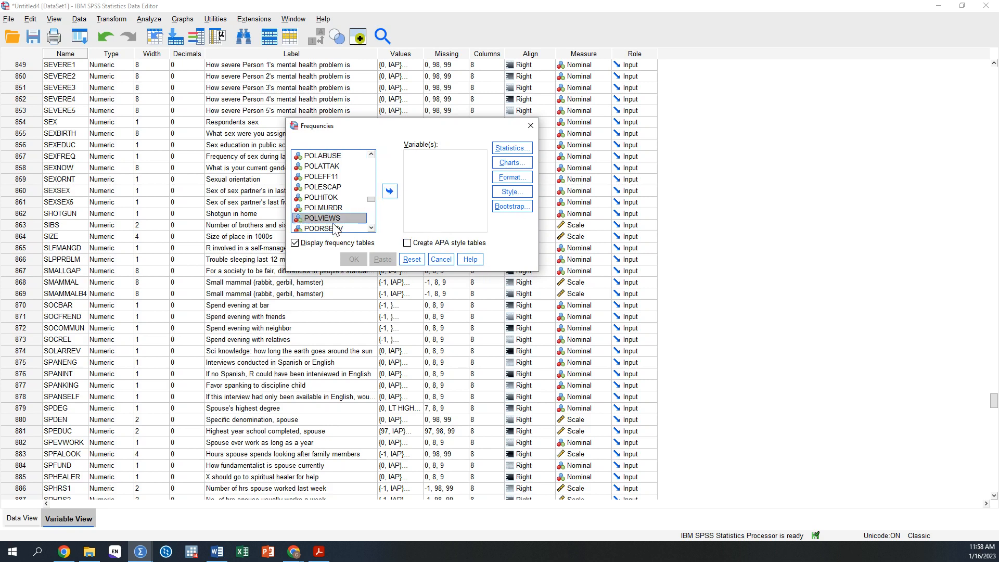
{"action": "left_click", "coordinate": [389, 191]}
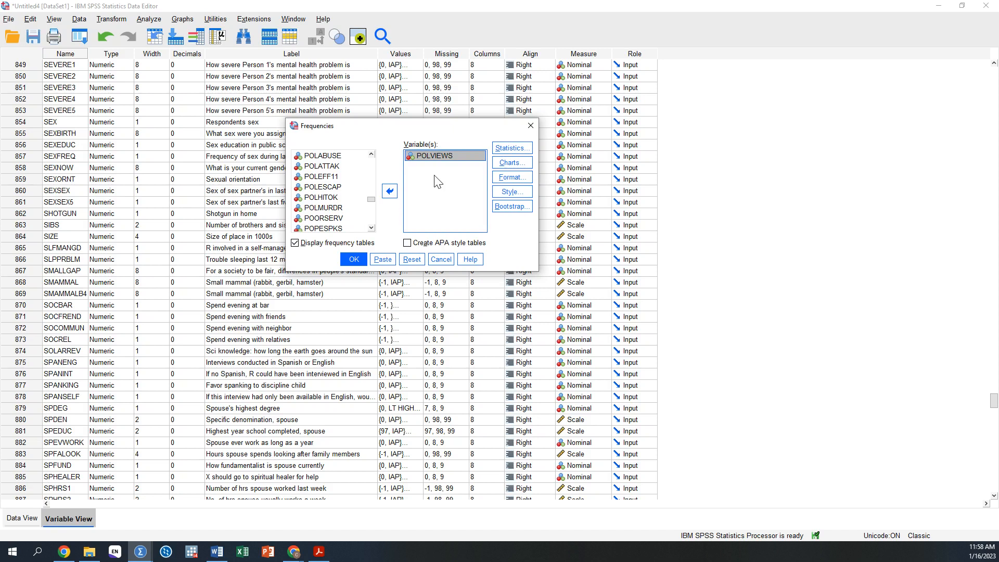
Check the available statistics options without selecting any, and run the Frequencies analysis for POLVIEWS.
{"action": "left_click", "coordinate": [507, 148]}
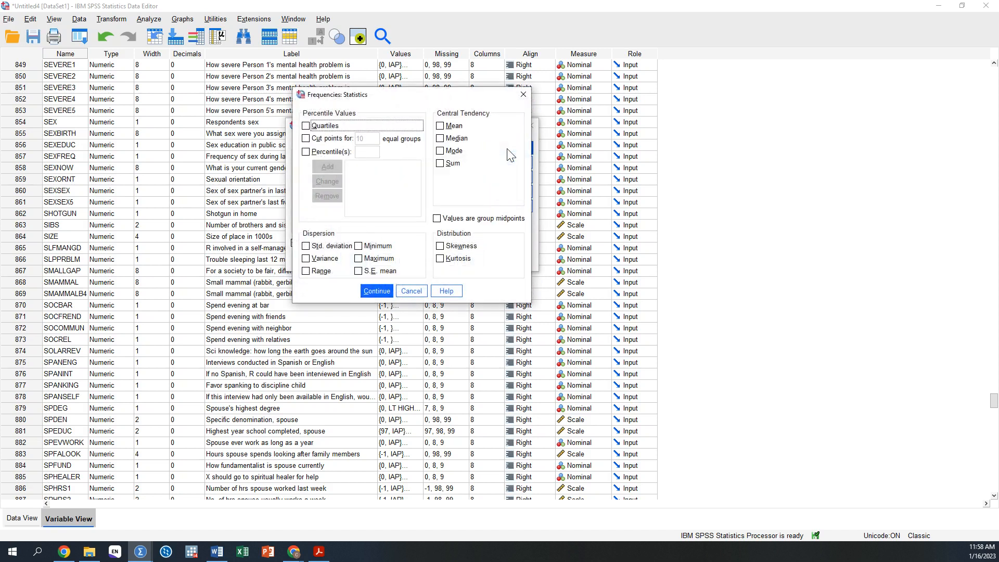
{"action": "left_click", "coordinate": [524, 95]}
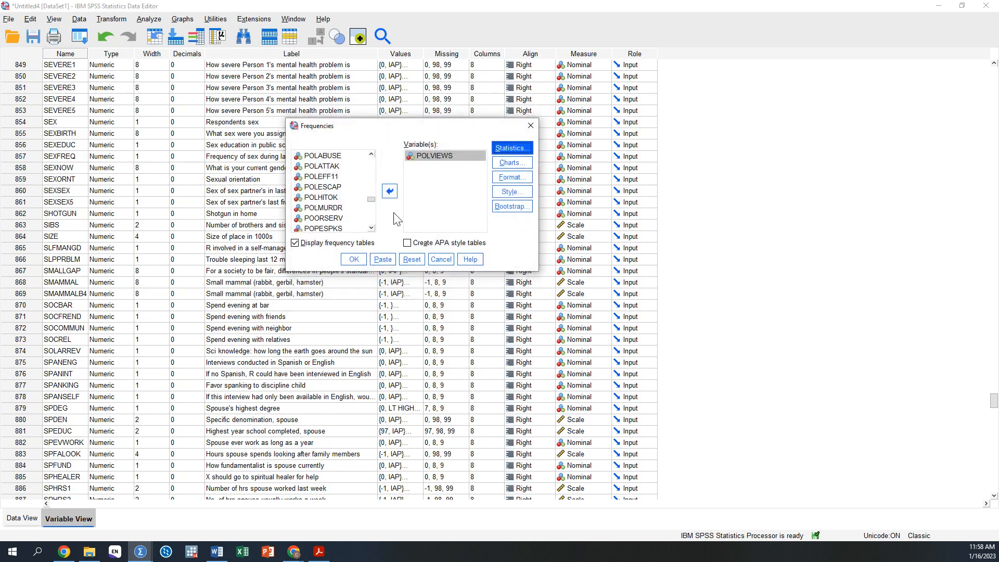
{"action": "left_click", "coordinate": [353, 259]}
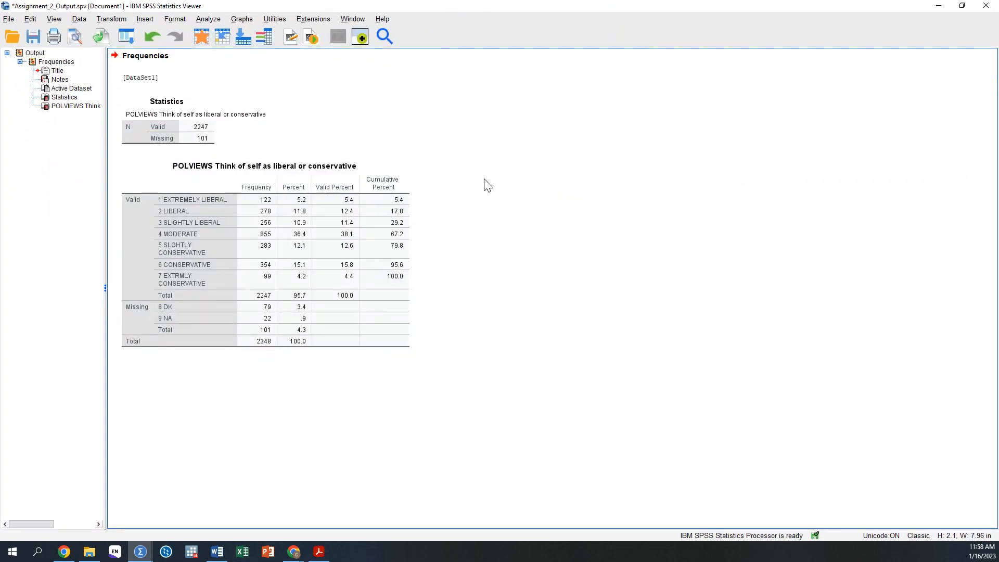
Examine the response categories, from extremely liberal to extremely conservative, in the POLVIEWS frequency table.
{"action": "left_click", "coordinate": [201, 207]}
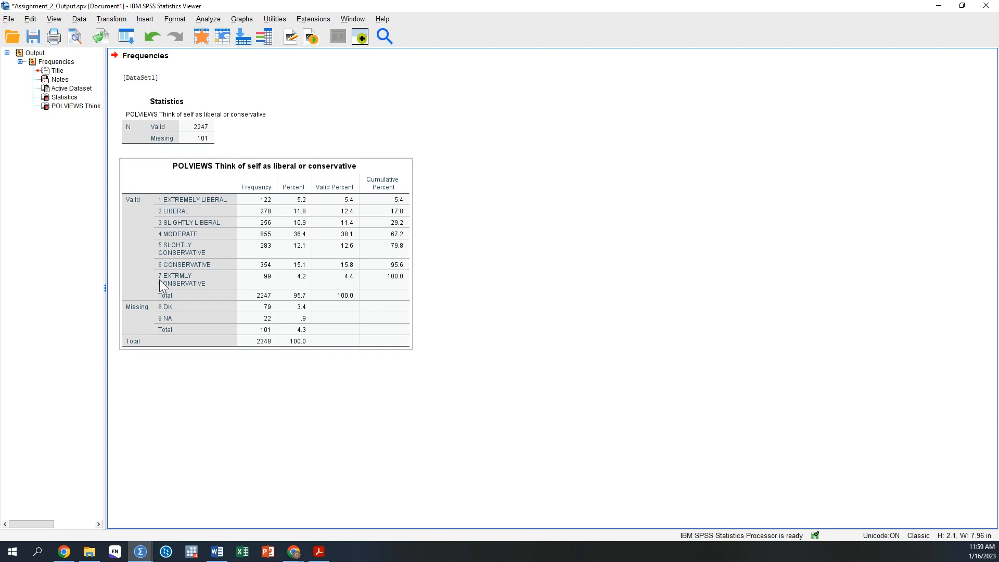
{"action": "left_click", "coordinate": [656, 201]}
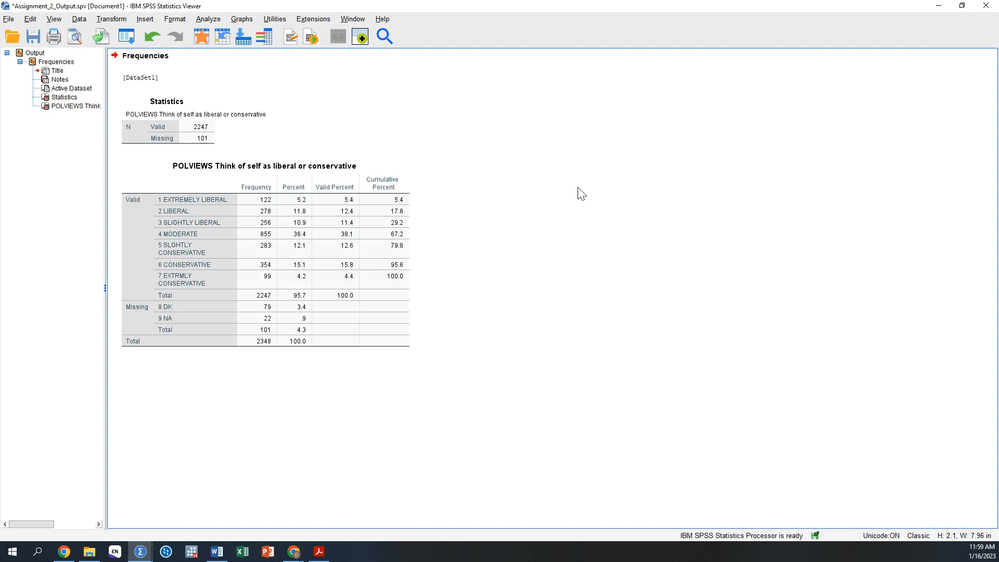
{"action": "left_click", "coordinate": [208, 206]}
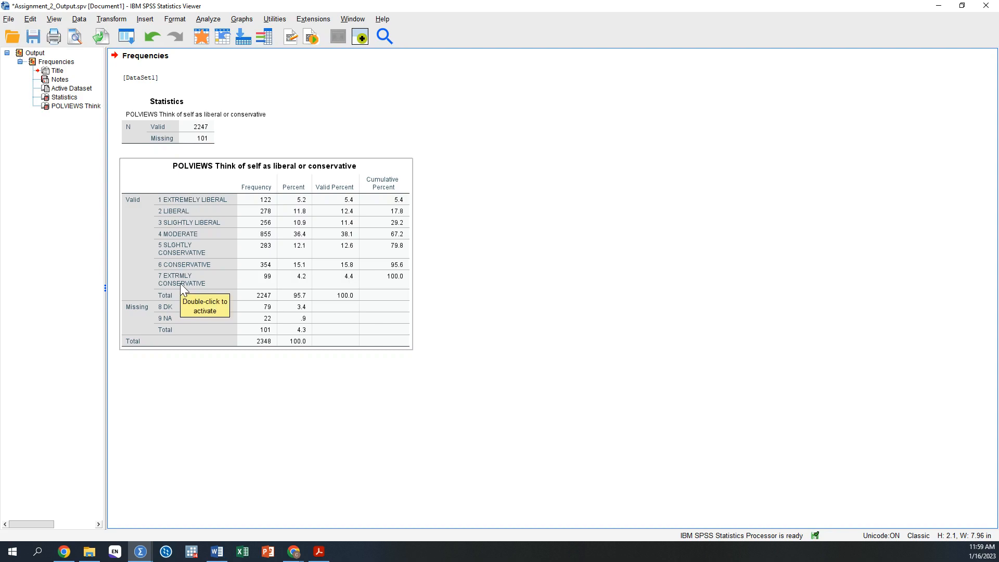
{"action": "left_click", "coordinate": [550, 132]}
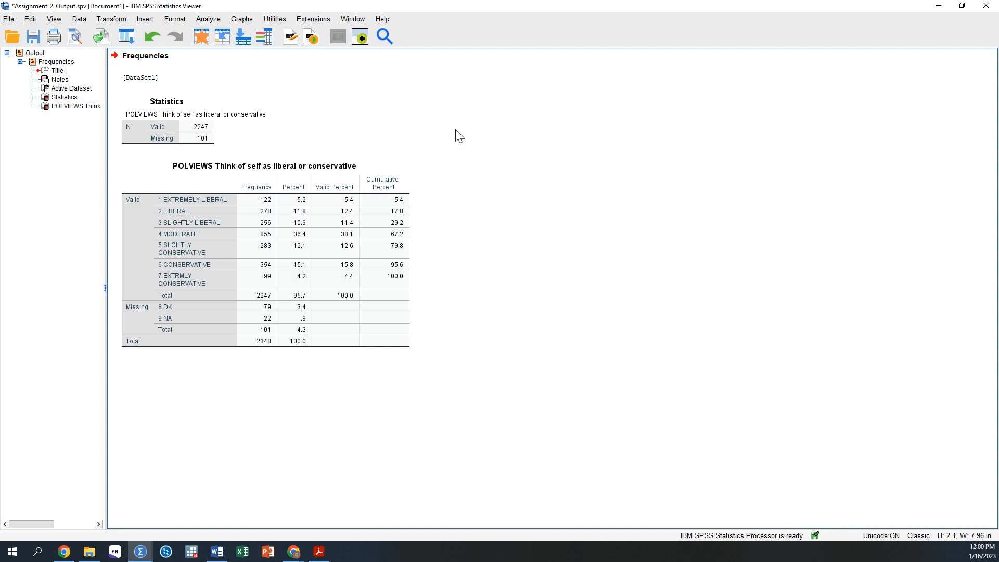
{"action": "left_click", "coordinate": [117, 22]}
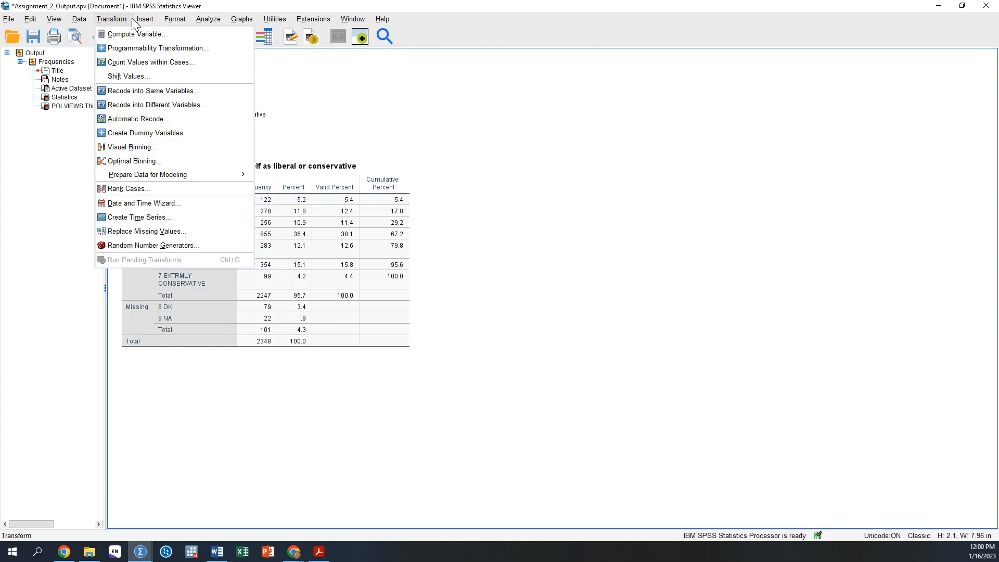
{"action": "left_click", "coordinate": [519, 229]}
{"action": "left_click", "coordinate": [143, 553]}
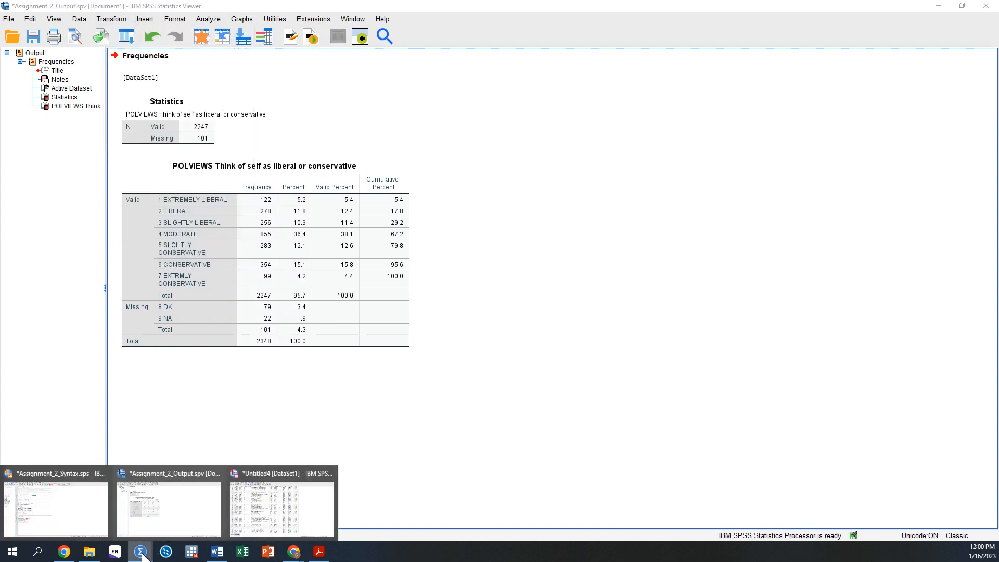
{"action": "left_click", "coordinate": [276, 508]}
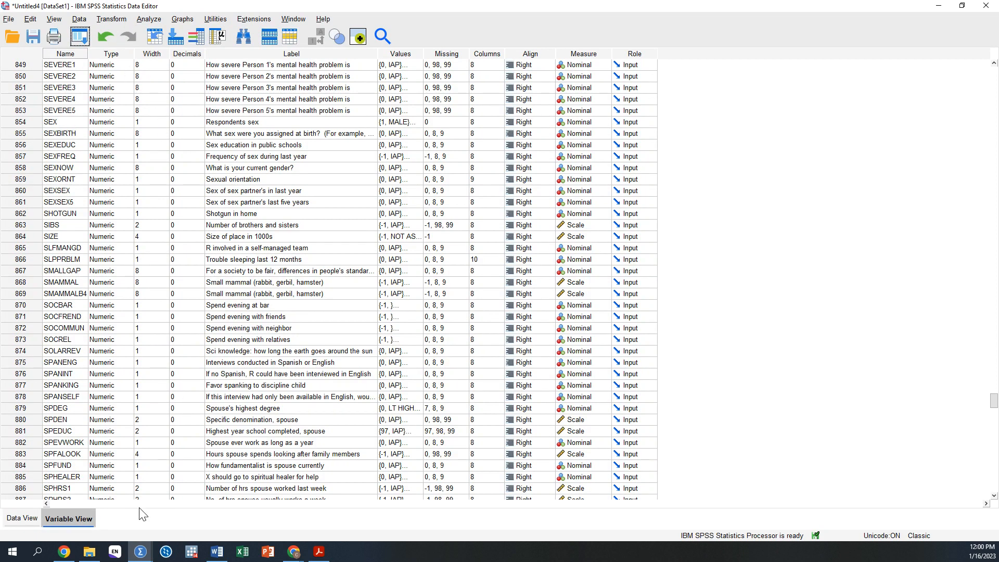
{"action": "mouse_move", "coordinate": [139, 553]}
{"action": "left_click", "coordinate": [177, 509]}
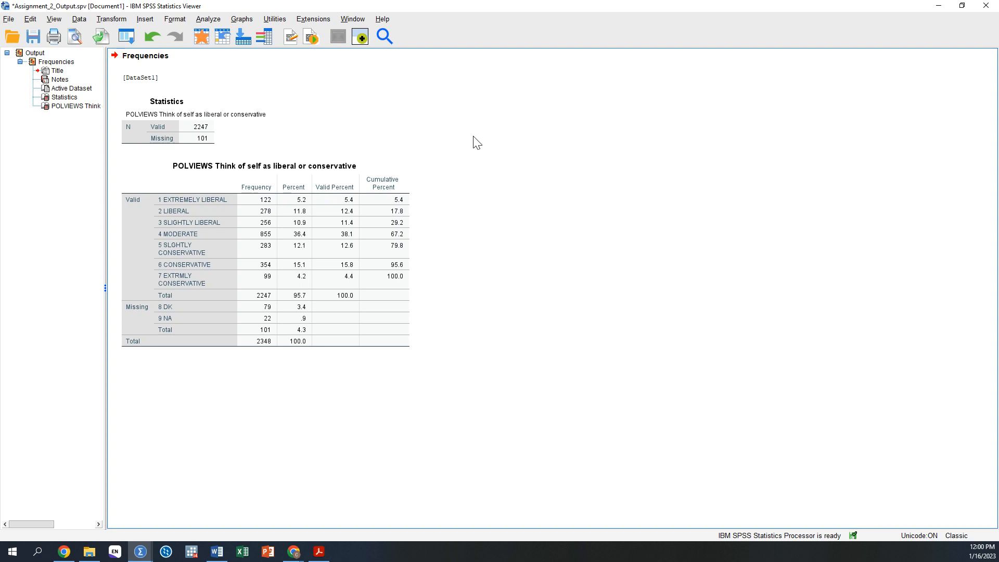
Open Recode into Different Variables beside the POLVIEWS frequency table and display its source variables by name.
{"action": "left_click", "coordinate": [117, 20]}
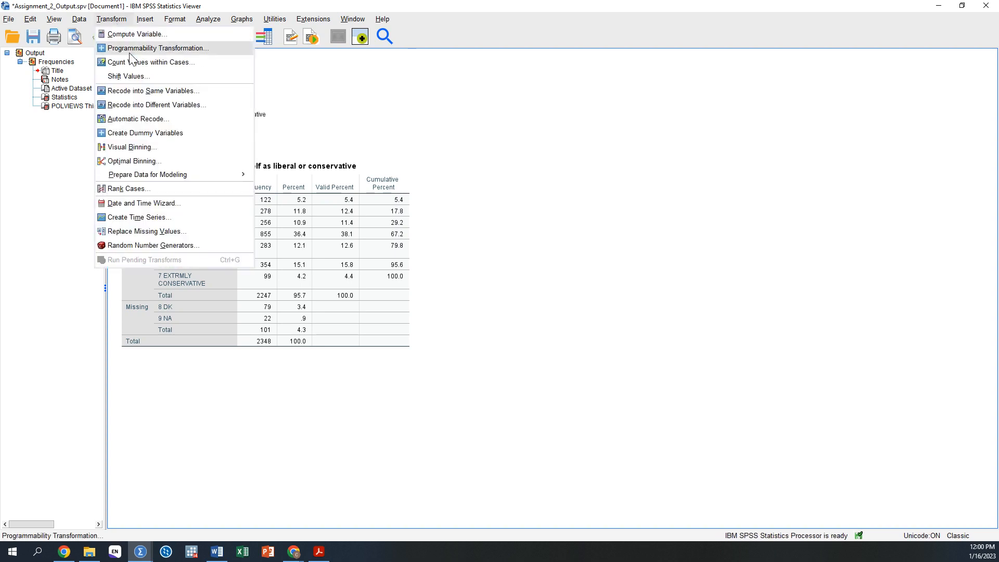
{"action": "left_click", "coordinate": [210, 107]}
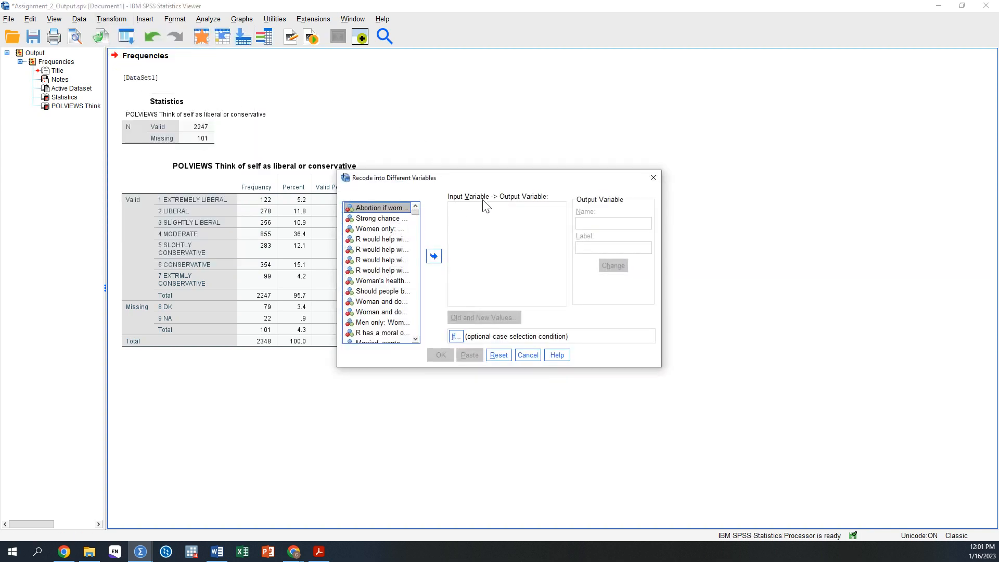
{"action": "left_click_drag", "start_coordinate": [502, 184], "coordinate": [611, 118]}
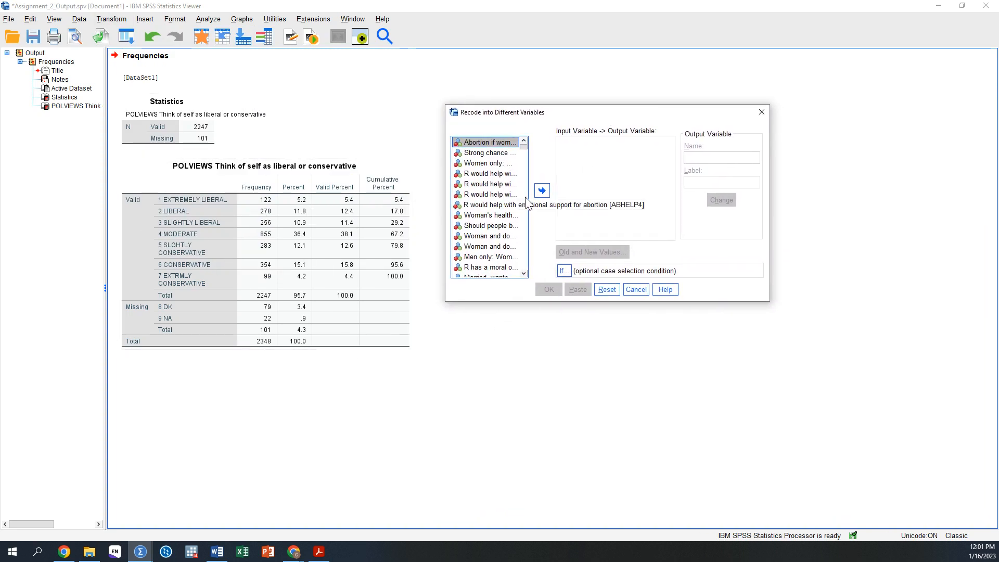
{"action": "right_click", "coordinate": [500, 174]}
{"action": "left_click", "coordinate": [507, 186]}
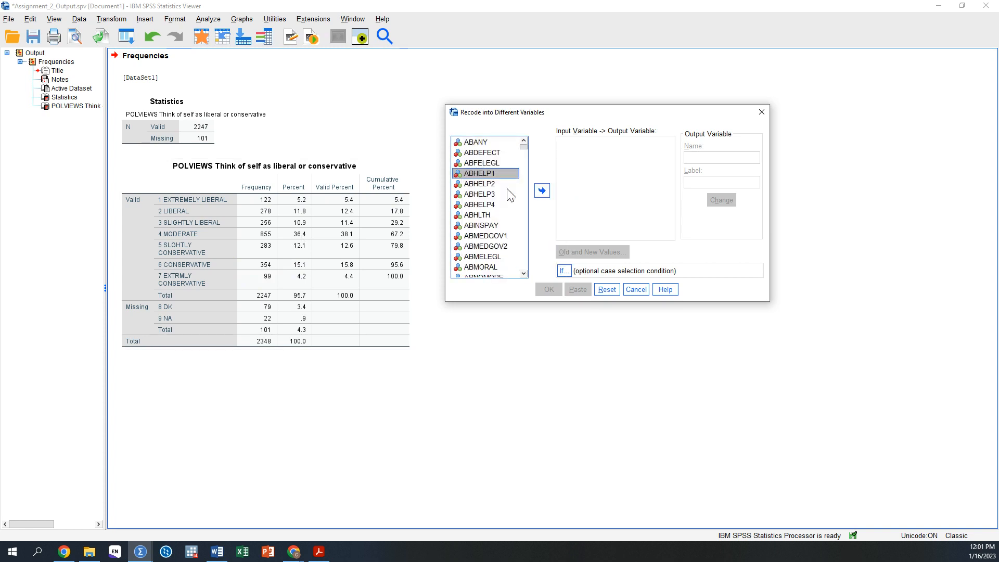
{"action": "left_click", "coordinate": [487, 197]}
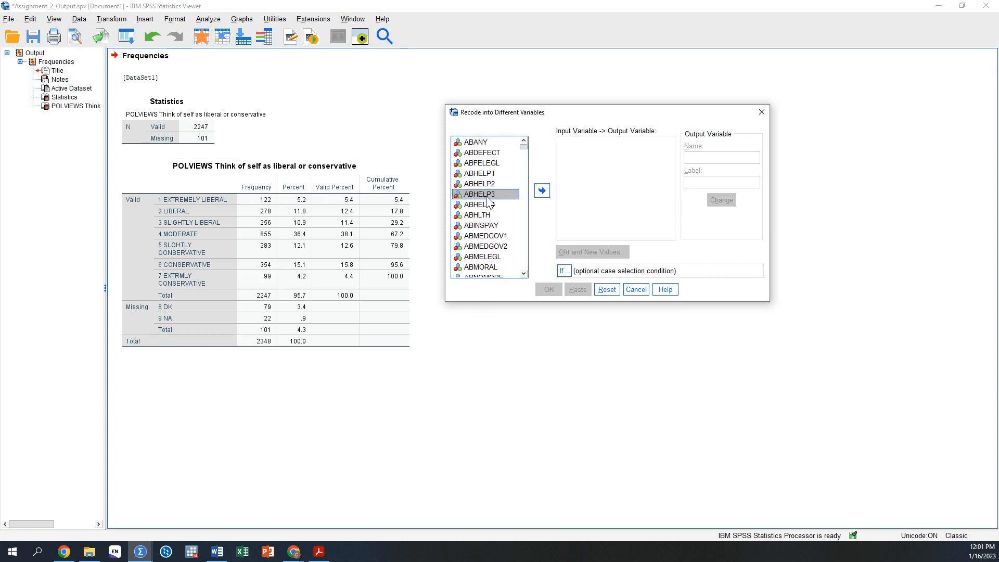
Find POLVIEWS in the source variable list and add it as the input variable for the recode.
{"action": "type", "text": "pol"}
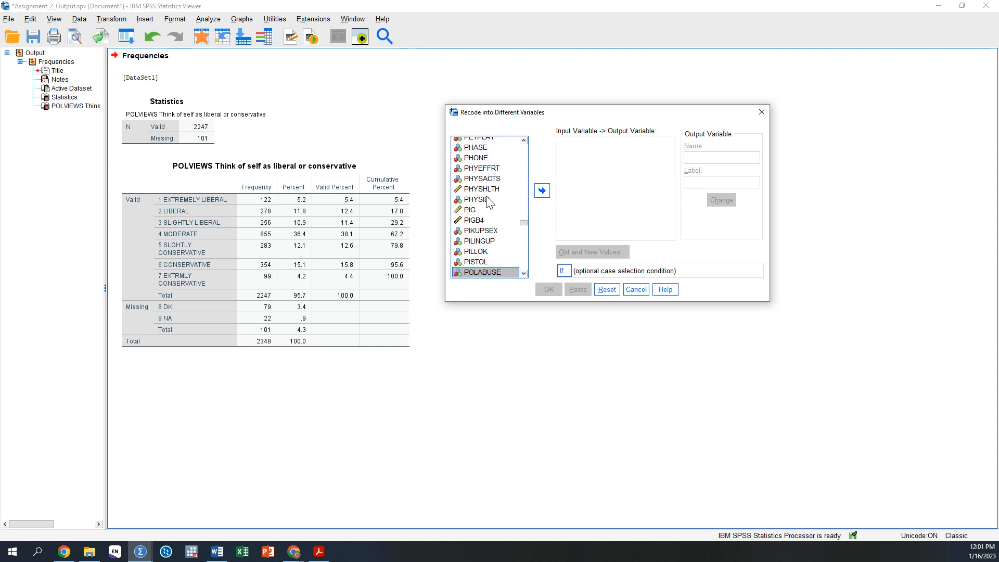
{"action": "left_click", "coordinate": [523, 274]}
{"action": "left_click", "coordinate": [524, 274]}
{"action": "left_click", "coordinate": [524, 274]}
{"action": "left_click", "coordinate": [524, 274]}
{"action": "left_click", "coordinate": [524, 274]}
{"action": "left_click", "coordinate": [524, 274]}
{"action": "left_click", "coordinate": [489, 257]}
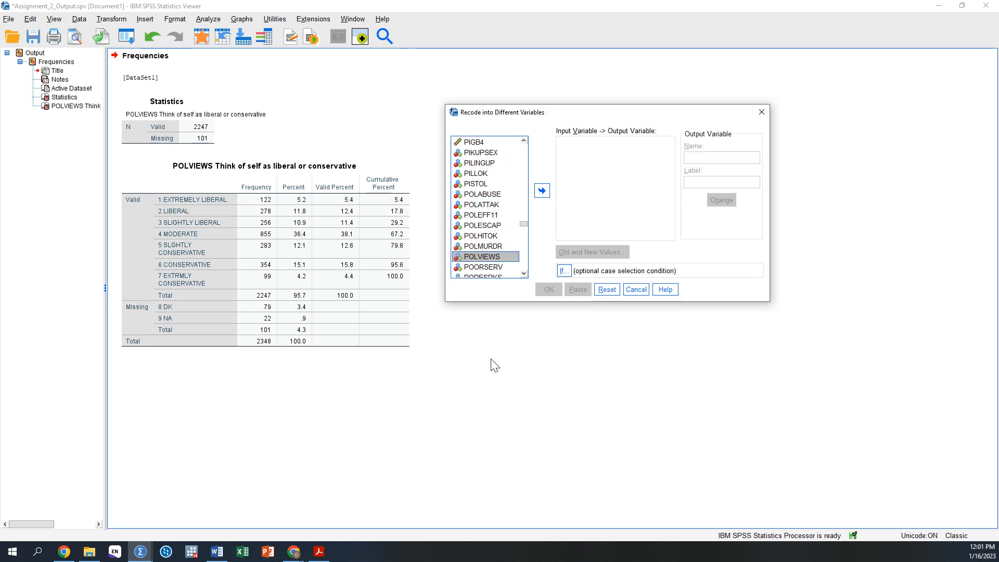
{"action": "left_click", "coordinate": [542, 190]}
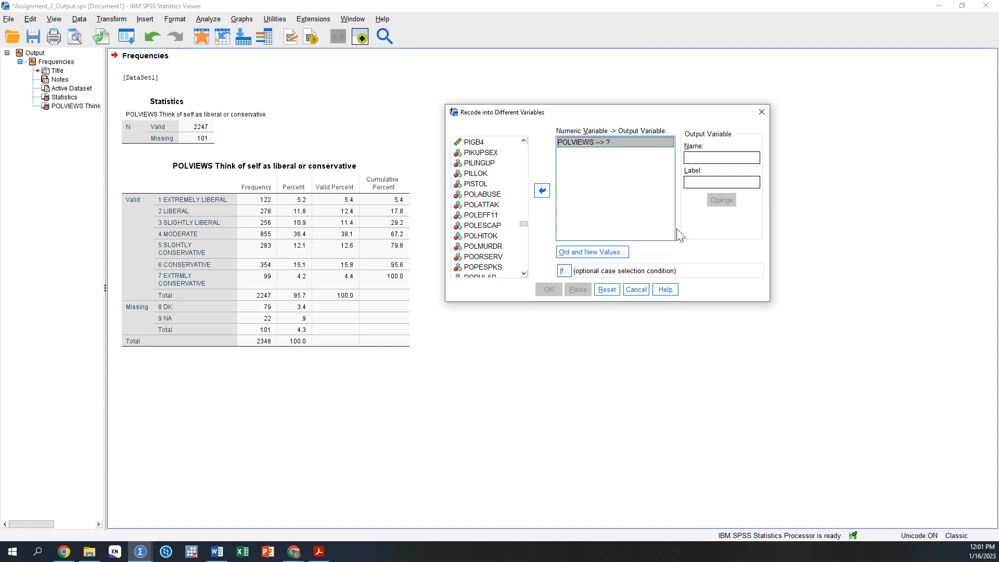
Name the output variable POLVIEWS_R.
{"action": "left_click", "coordinate": [739, 157]}
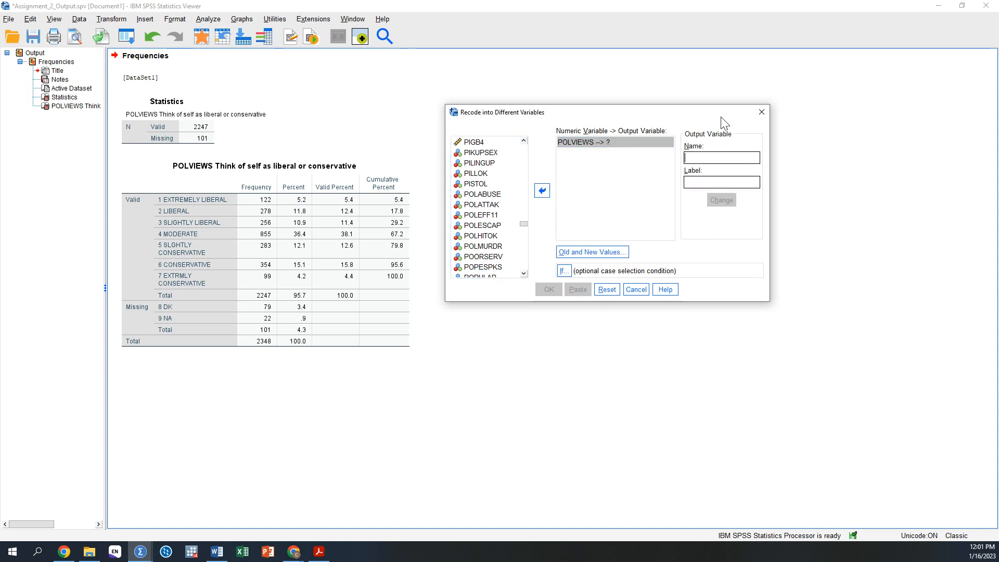
{"action": "type", "text": "PO"}
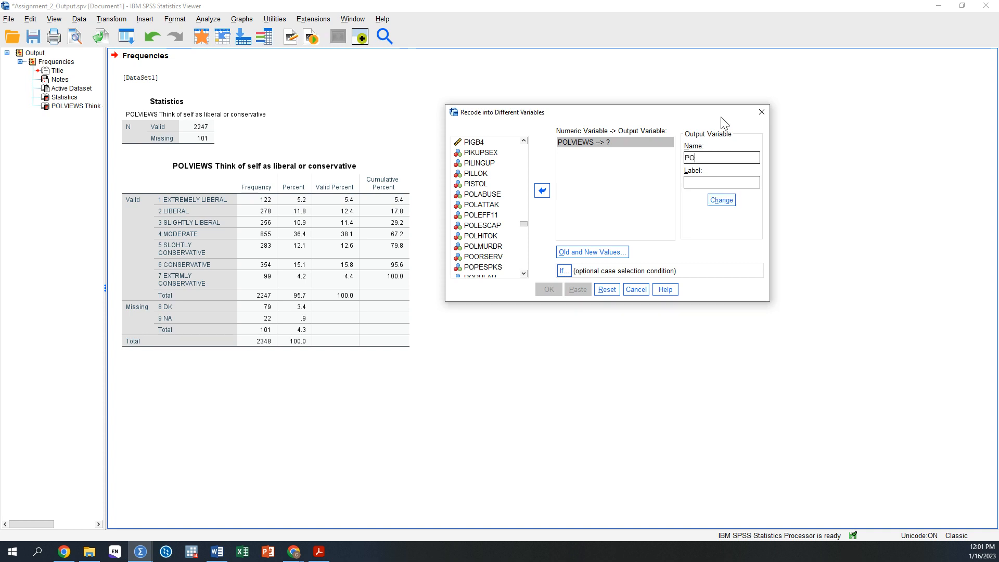
{"action": "type", "text": "LVIEWS_"}
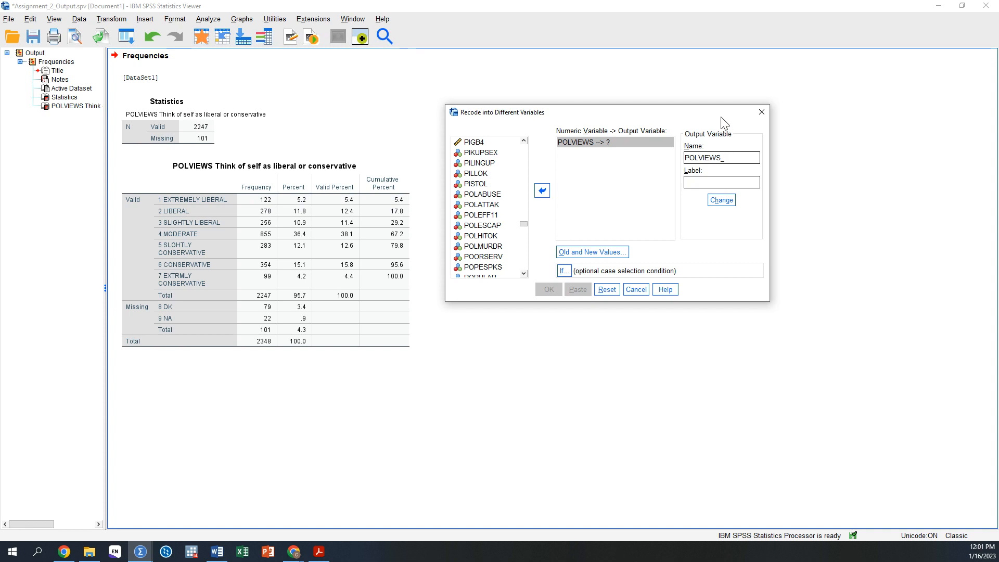
{"action": "type", "text": "R"}
Label the output variable "(Recode) Think of self as liberal or conservative" and apply its name and label to the POLVIEWS recode.
{"action": "left_click", "coordinate": [708, 181]}
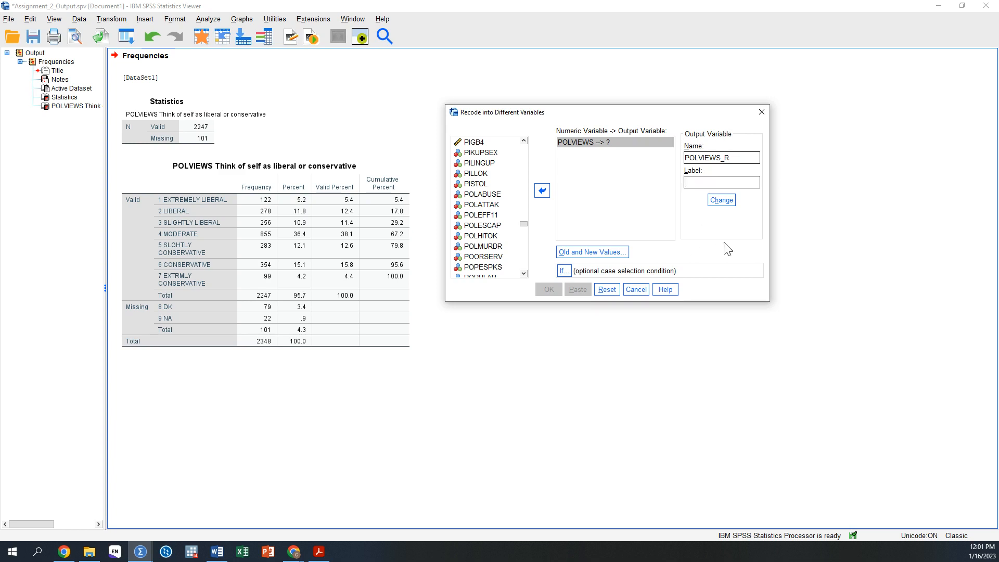
{"action": "type", "text": "(Recode) Think of sel"}
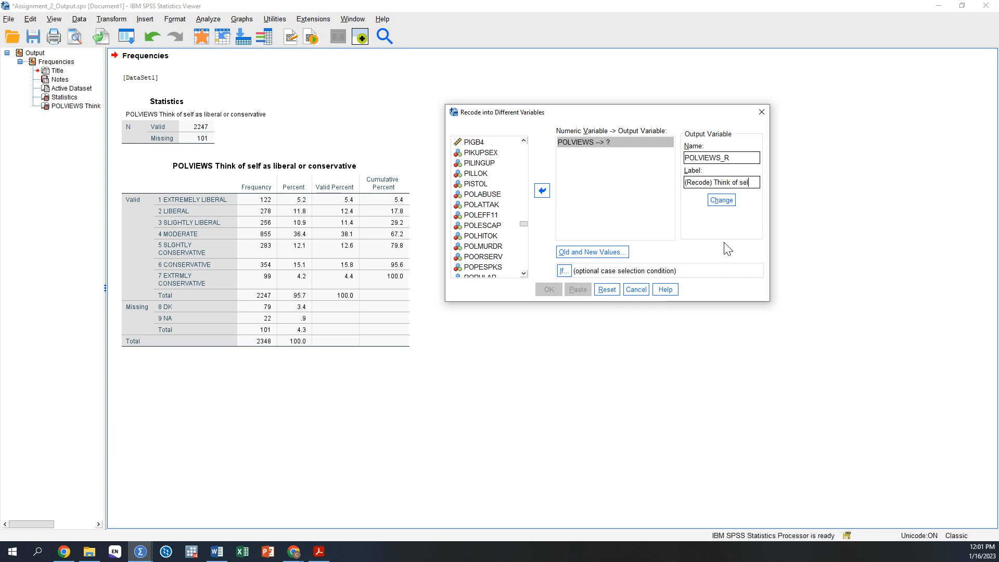
{"action": "type", "text": " f as "}
{"action": "type", "text": "liberal or "}
{"action": "type", "text": "conservative"}
{"action": "left_click", "coordinate": [721, 203]}
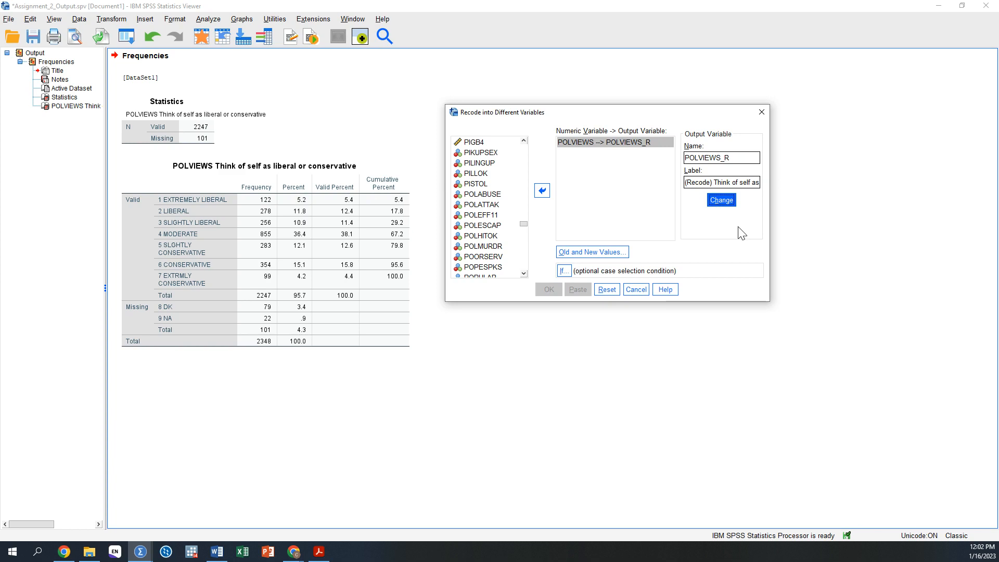
Open the old and new values beside the frequency table and recode the range 1 through 3 to 1.
{"action": "left_click", "coordinate": [602, 251]}
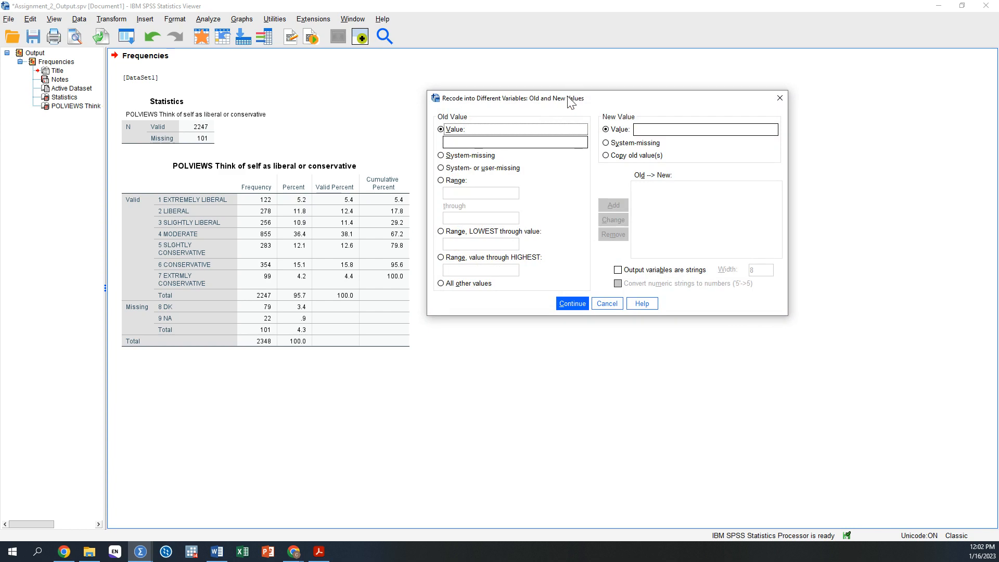
{"action": "left_click_drag", "start_coordinate": [571, 103], "coordinate": [683, 63]}
{"action": "left_click", "coordinate": [601, 102]}
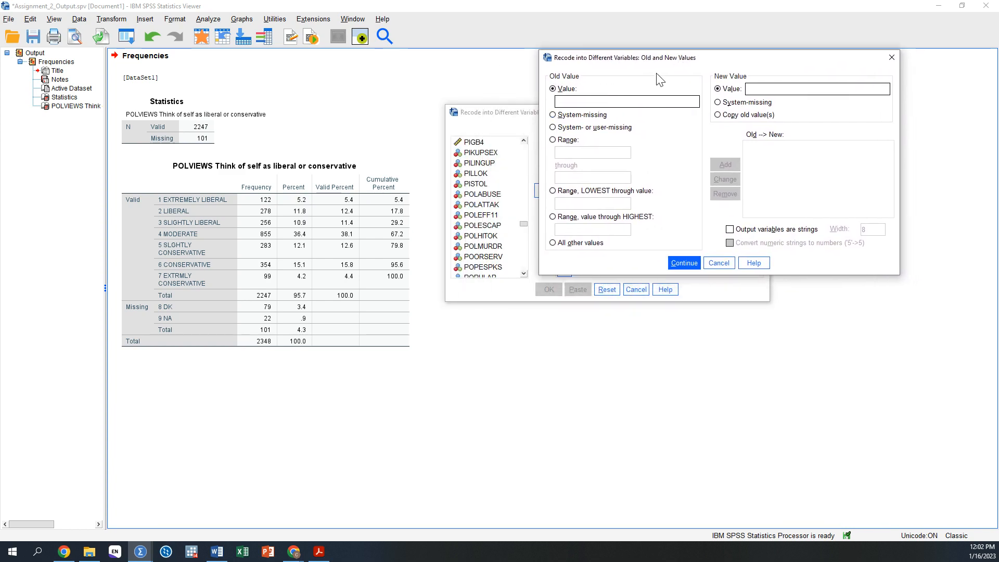
{"action": "type", "text": "1"}
{"action": "left_click", "coordinate": [552, 140]}
{"action": "left_click", "coordinate": [591, 150]}
{"action": "type", "text": "1"}
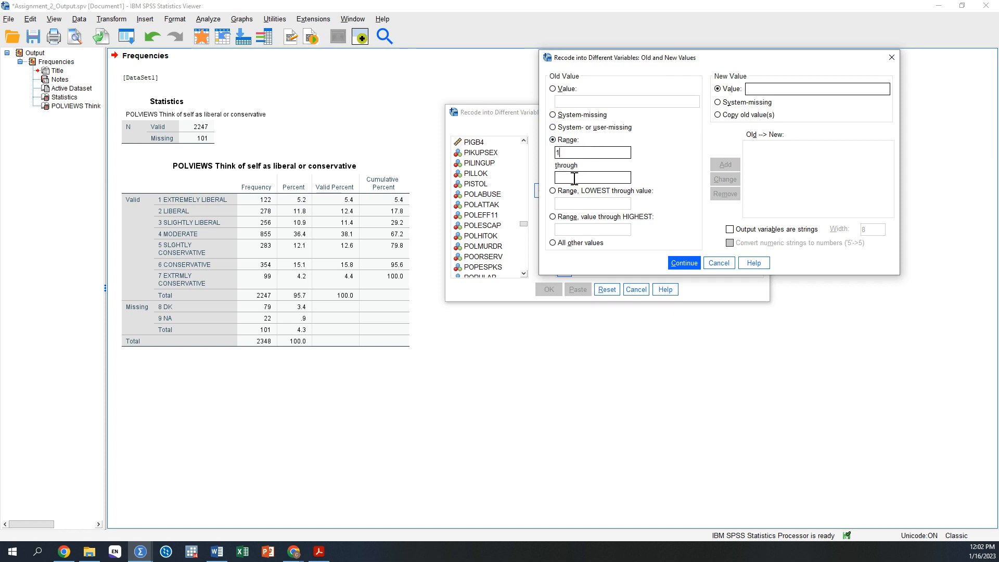
{"action": "type", "text": "3"}
{"action": "left_click", "coordinate": [773, 90]}
{"action": "type", "text": "1"}
{"action": "left_click", "coordinate": [726, 165]}
Add a mapping that recodes the single old value 4 to the new value 2.
{"action": "type", "text": "4"}
{"action": "left_click", "coordinate": [764, 89]}
{"action": "type", "text": "2"}
{"action": "left_click", "coordinate": [553, 89]}
{"action": "left_click", "coordinate": [580, 99]}
{"action": "type", "text": "4"}
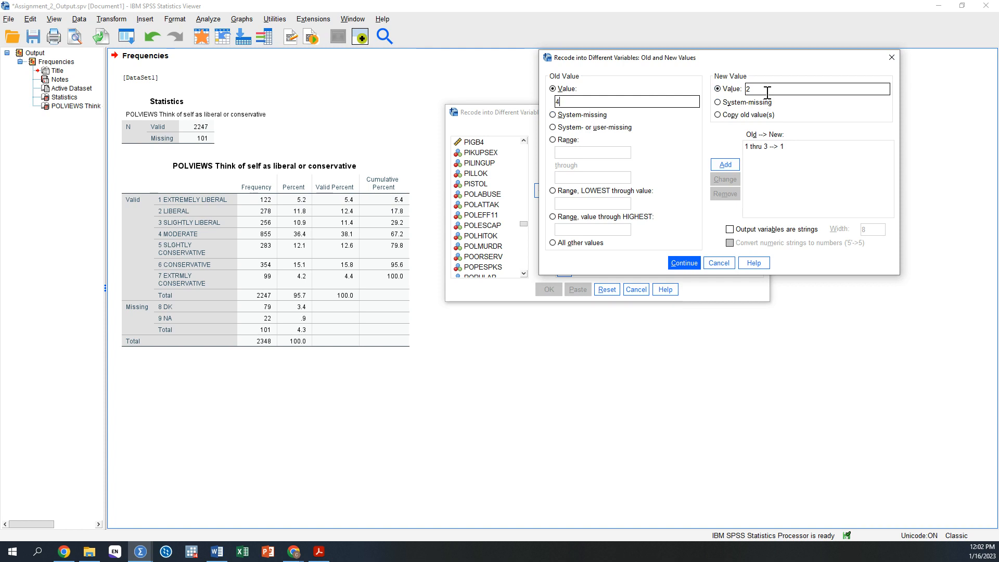
{"action": "left_click", "coordinate": [725, 164]}
Recode the range 5 through 7 to 3 and accept the old and new values.
{"action": "left_click", "coordinate": [553, 140]}
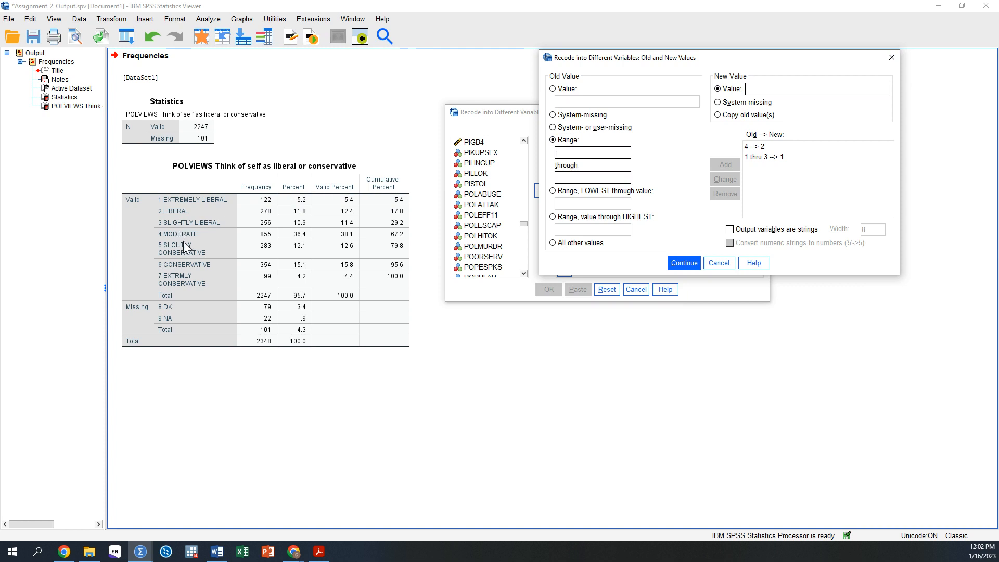
{"action": "type", "text": "5"}
{"action": "left_click", "coordinate": [598, 178]}
{"action": "type", "text": "7"}
{"action": "left_click", "coordinate": [771, 88]}
{"action": "type", "text": "3"}
{"action": "left_click", "coordinate": [683, 263]}
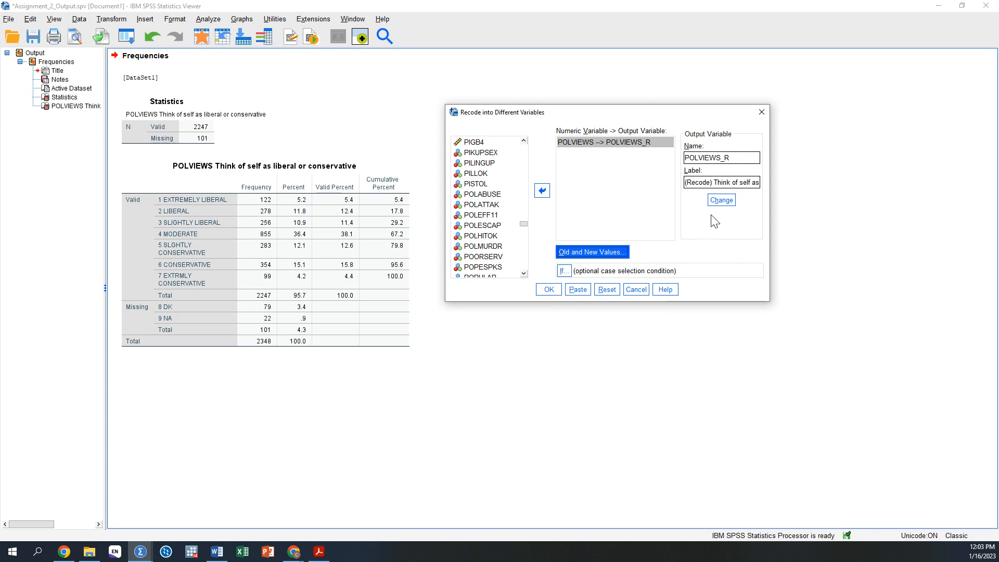
Recheck the list of old-to-new value mappings for POLVIEWS_R and run the recode.
{"action": "left_click", "coordinate": [596, 253]}
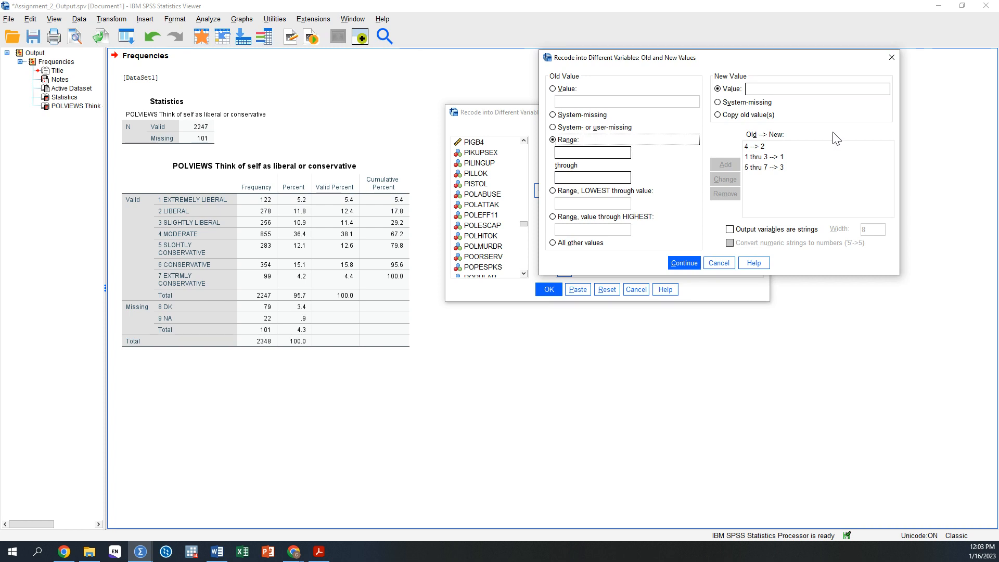
{"action": "left_click", "coordinate": [686, 262]}
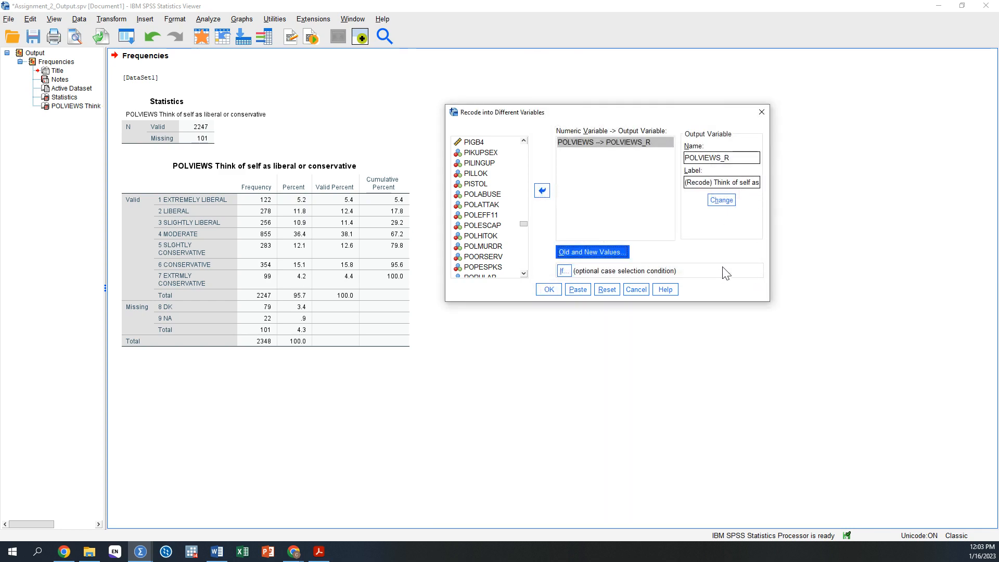
{"action": "left_click", "coordinate": [544, 290]}
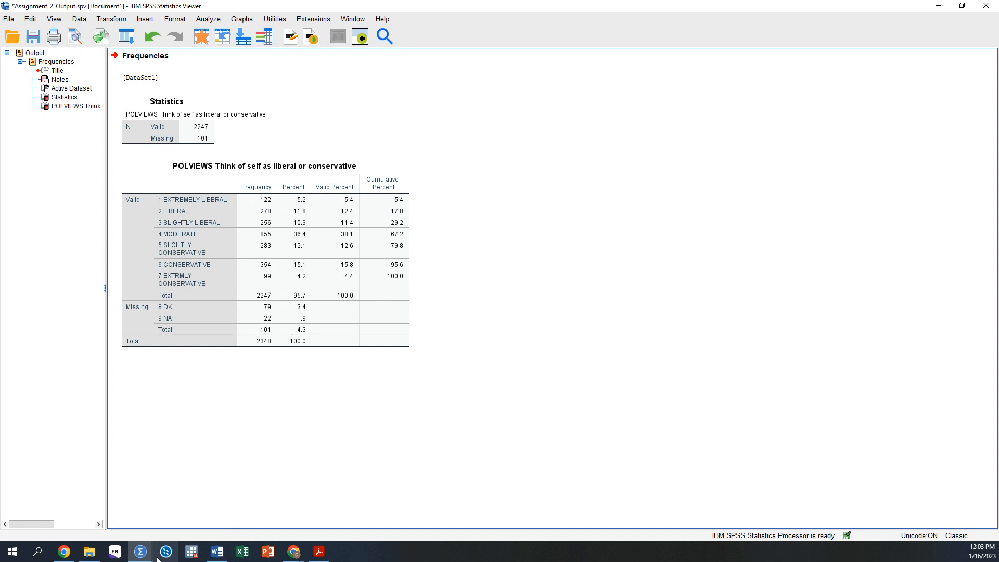
Switch to the Data Editor and select the new POLVIEWS_R row at the end of the variable list.
{"action": "mouse_move", "coordinate": [140, 552]}
{"action": "left_click", "coordinate": [255, 504]}
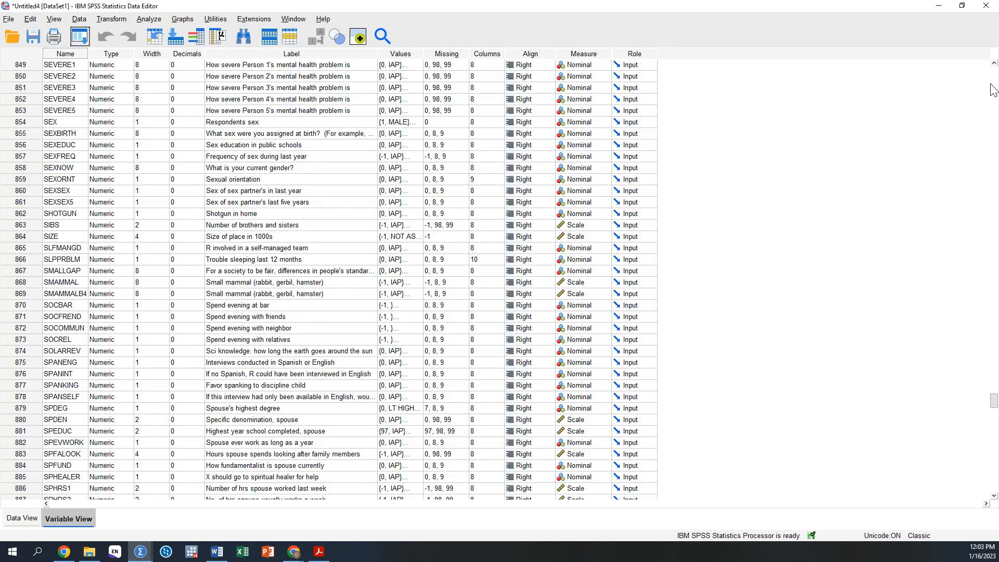
{"action": "left_click_drag", "start_coordinate": [994, 405], "coordinate": [995, 479]}
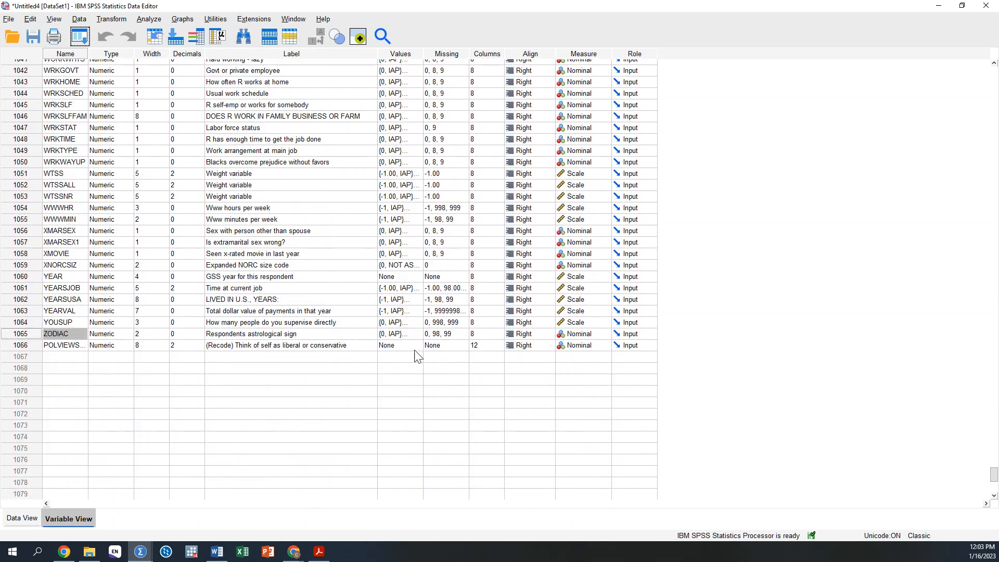
{"action": "left_click", "coordinate": [34, 344]}
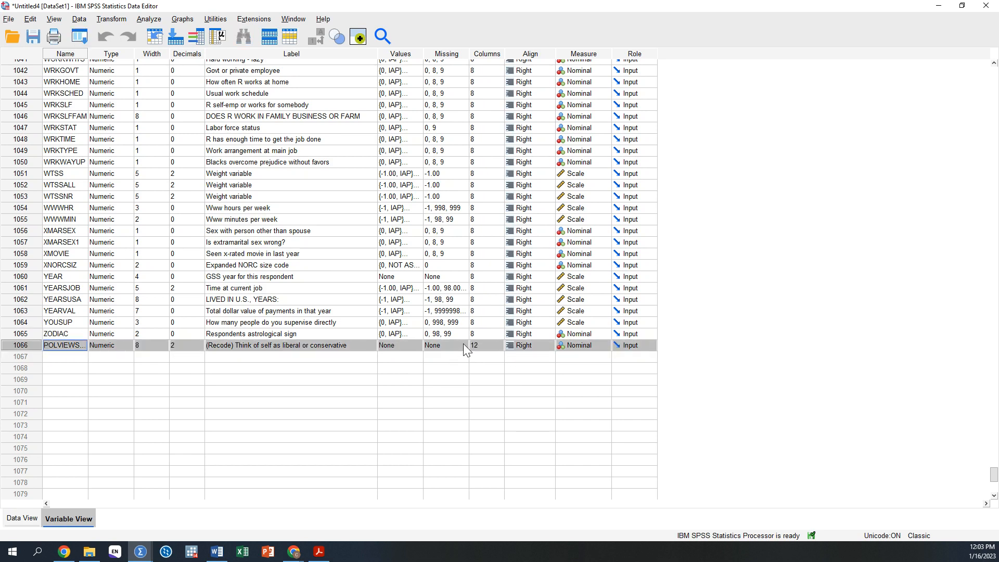
Open the value labels of POLVIEWS_R and add the label "Liberal" for value 1.
{"action": "left_click", "coordinate": [417, 345]}
{"action": "left_click", "coordinate": [418, 344]}
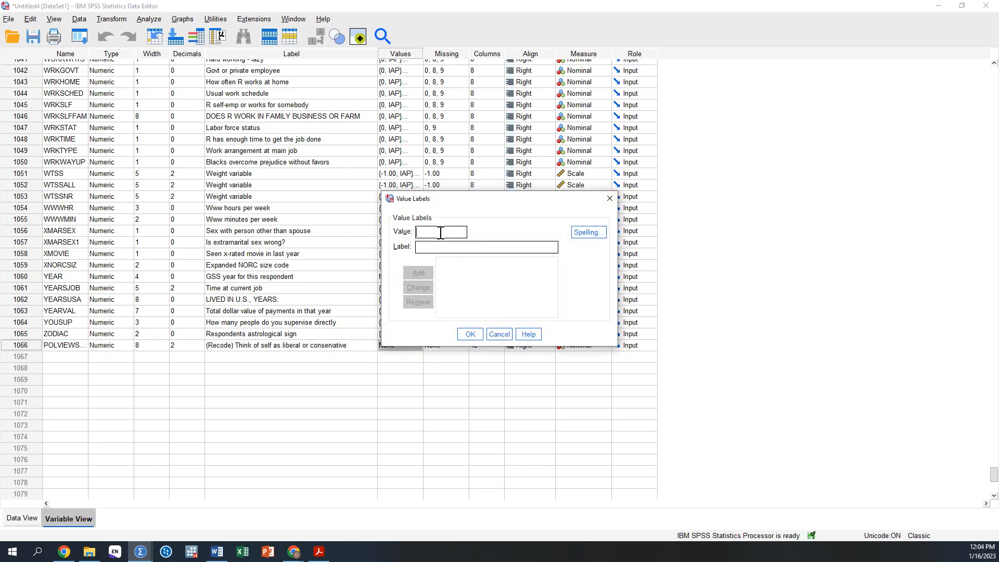
{"action": "type", "text": "1"}
{"action": "type", "text": "La"}
{"action": "type", "text": "bersal"}
{"action": "left_click", "coordinate": [418, 274]}
Add the label "Moderate" for value 2 of POLVIEWS_R.
{"action": "type", "text": "2"}
{"action": "left_click", "coordinate": [452, 248]}
{"action": "type", "text": "Moderate"}
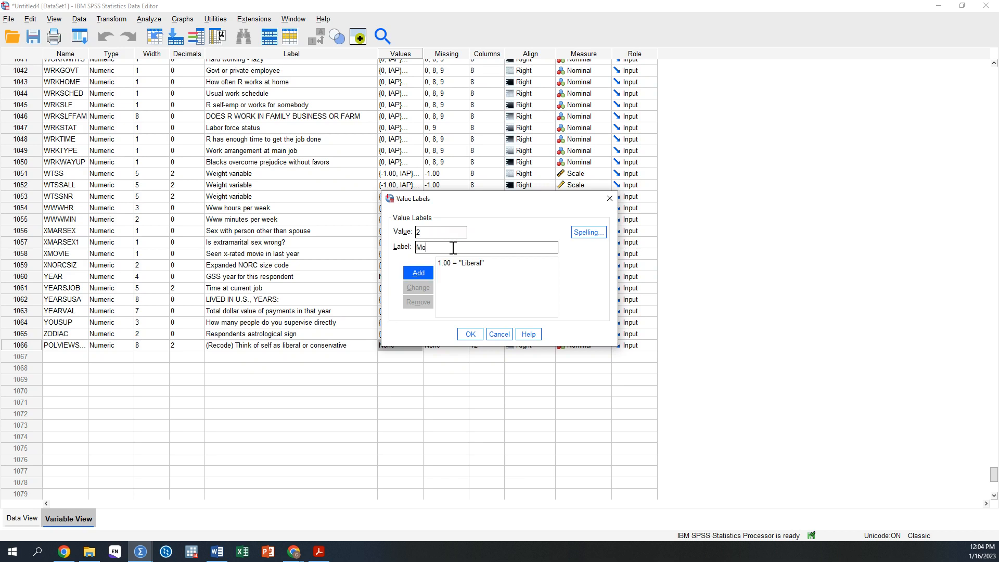
{"action": "left_click", "coordinate": [424, 270]}
Add the label "Conservative" for value 3 of POLVIEWS_R and save the value labels.
{"action": "type", "text": "3"}
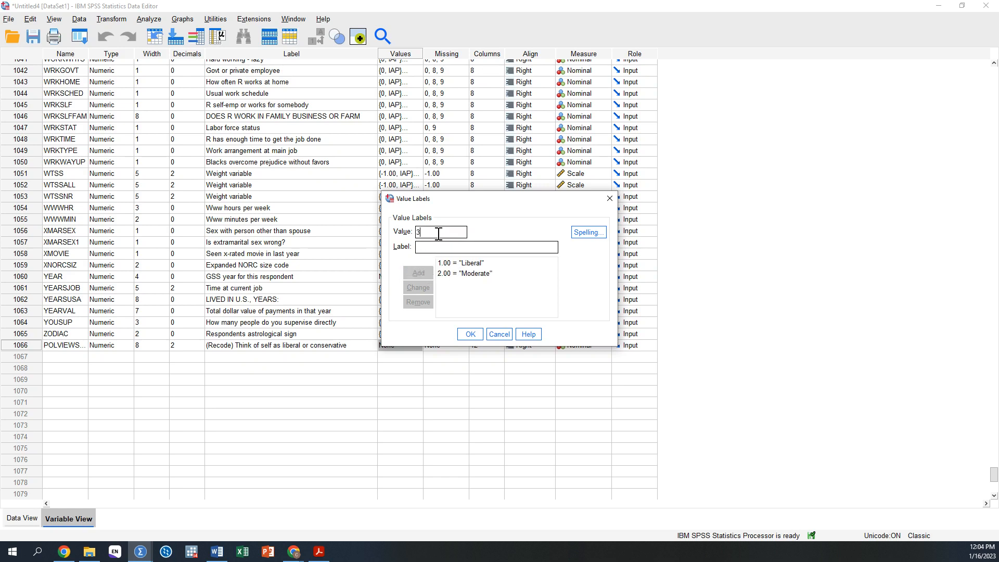
{"action": "type", "text": "Con"}
{"action": "type", "text": "servative"}
{"action": "left_click", "coordinate": [417, 273]}
{"action": "left_click", "coordinate": [470, 334]}
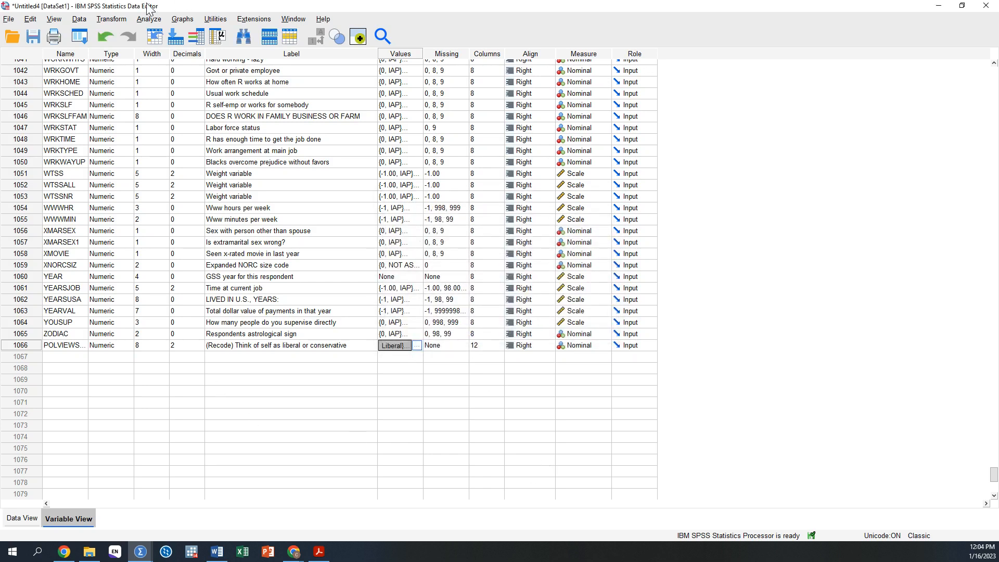
Open the Crosstabs analysis and display its source variables by name.
{"action": "left_click", "coordinate": [150, 22]}
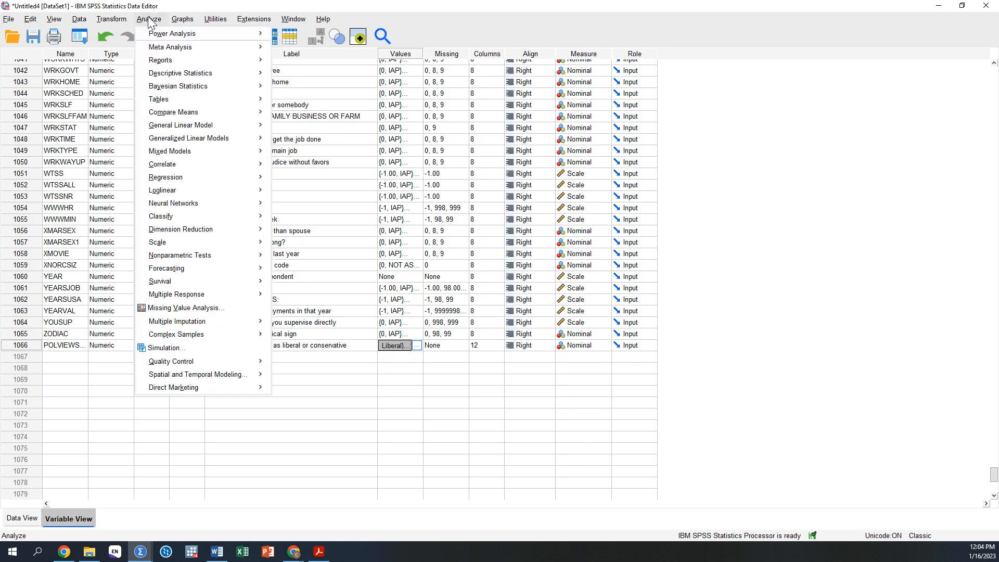
{"action": "mouse_move", "coordinate": [198, 114]}
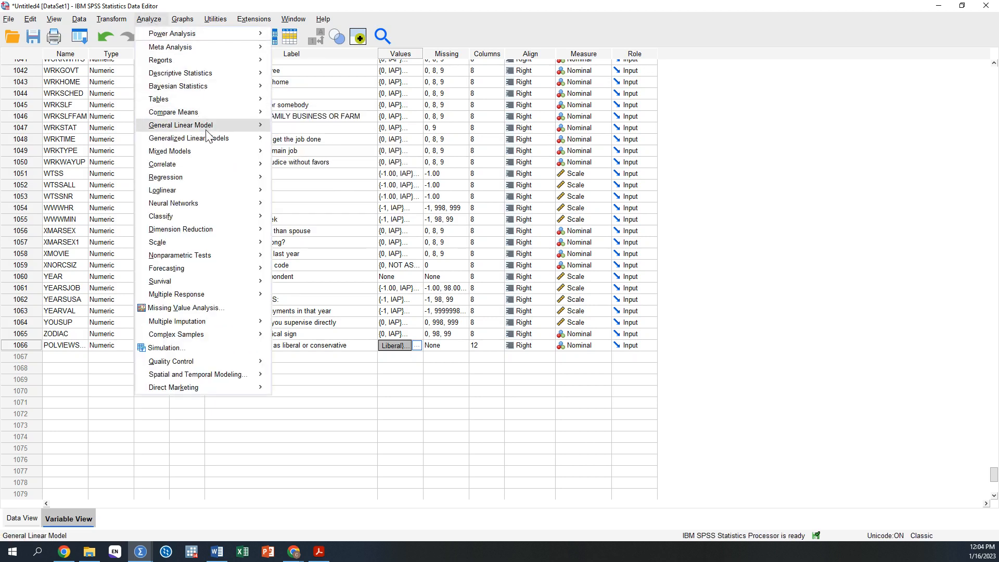
{"action": "mouse_move", "coordinate": [229, 106]}
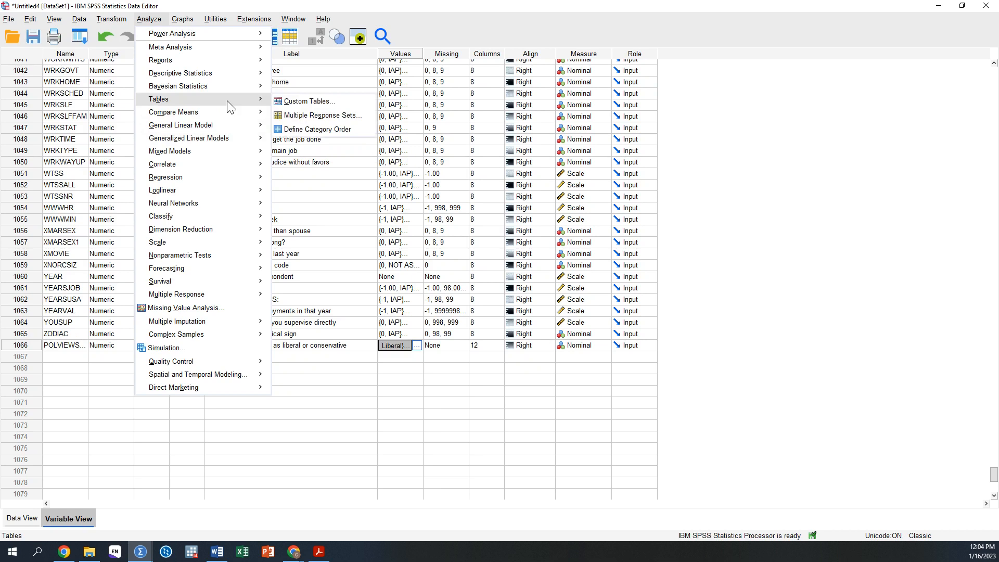
{"action": "mouse_move", "coordinate": [238, 71]}
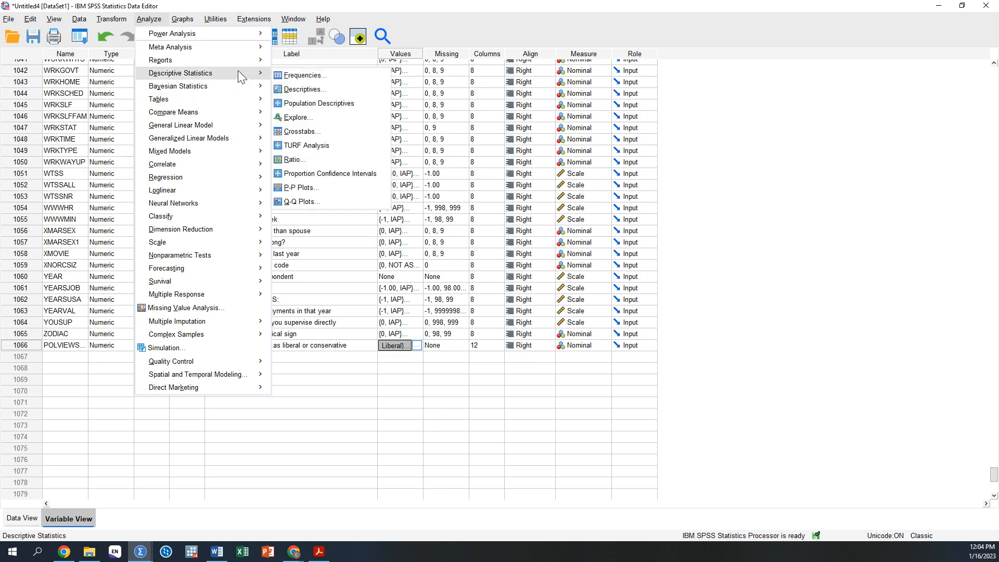
{"action": "left_click", "coordinate": [300, 131]}
{"action": "right_click", "coordinate": [288, 103]}
{"action": "left_click", "coordinate": [249, 110]}
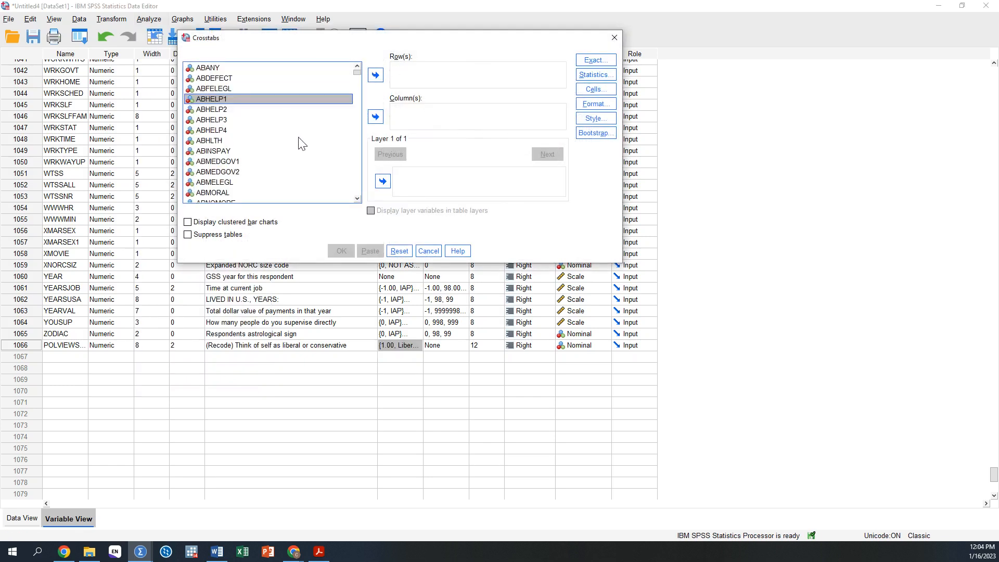
Find the original POLVIEWS variable and add it as the crosstab's row variable.
{"action": "left_click", "coordinate": [245, 109]}
{"action": "type", "text": "pol"}
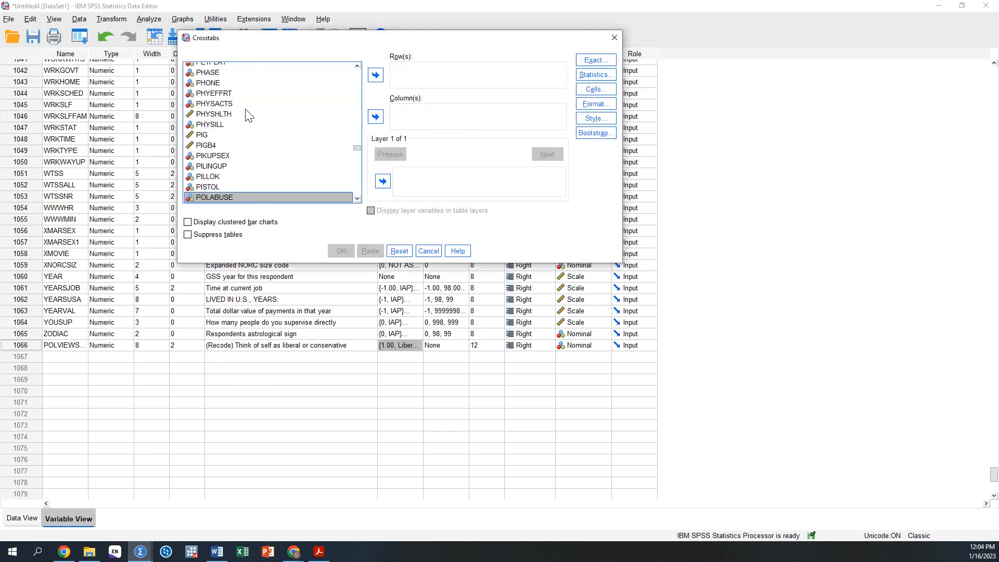
{"action": "scroll", "coordinate": [249, 115], "scroll_direction": "down", "scroll_amount": 5}
{"action": "scroll", "coordinate": [244, 130], "scroll_direction": "down", "scroll_amount": 1}
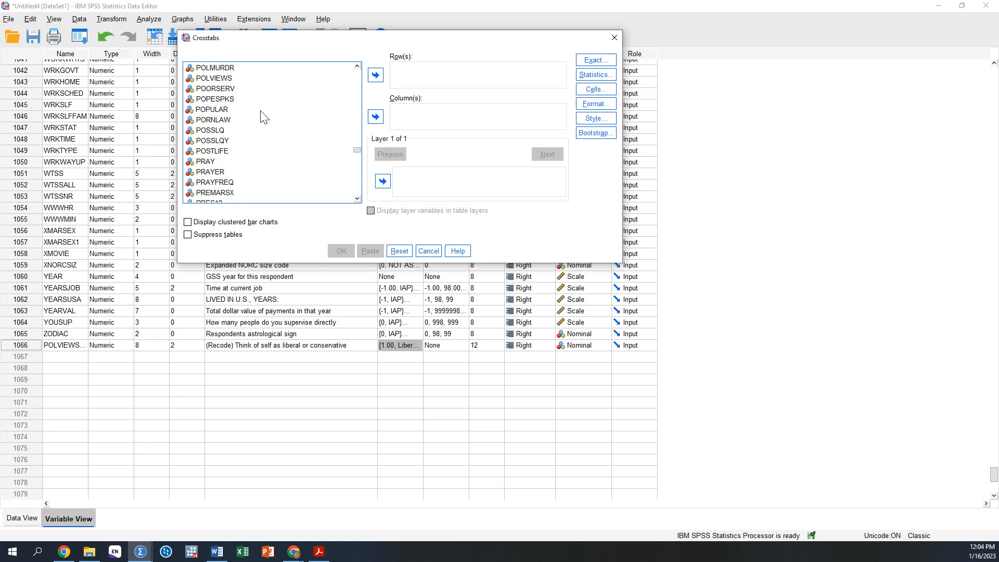
{"action": "left_click", "coordinate": [211, 78]}
{"action": "left_click", "coordinate": [375, 75]}
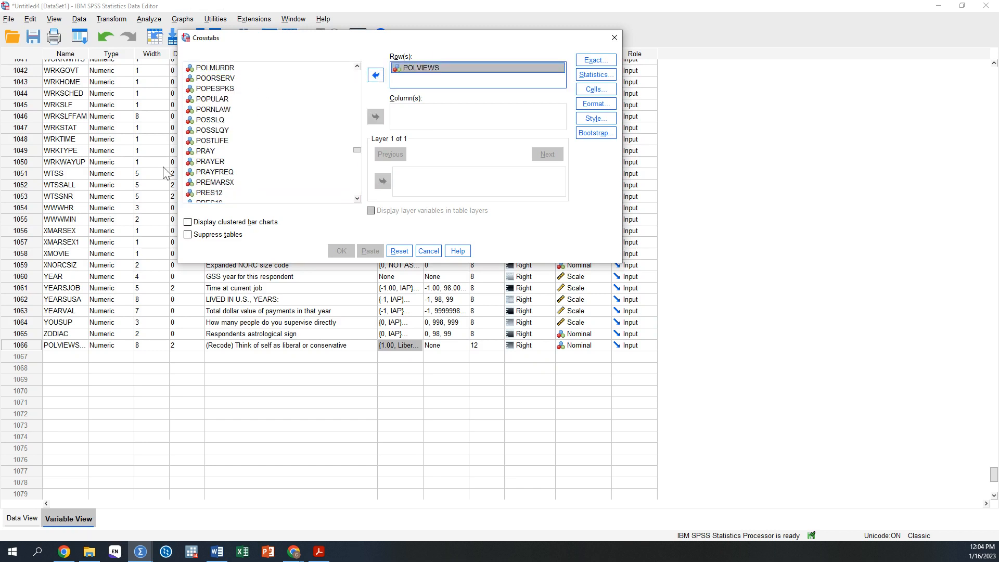
Add the recoded POLVIEWS_R as the crosstab's column variable and run the crosstab.
{"action": "left_click_drag", "start_coordinate": [357, 151], "coordinate": [358, 196]}
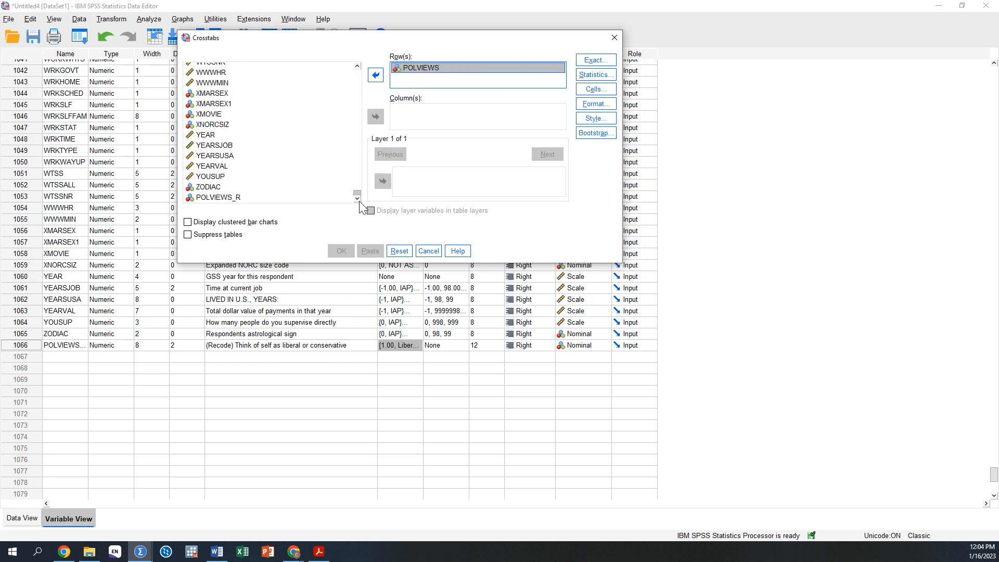
{"action": "left_click", "coordinate": [230, 197]}
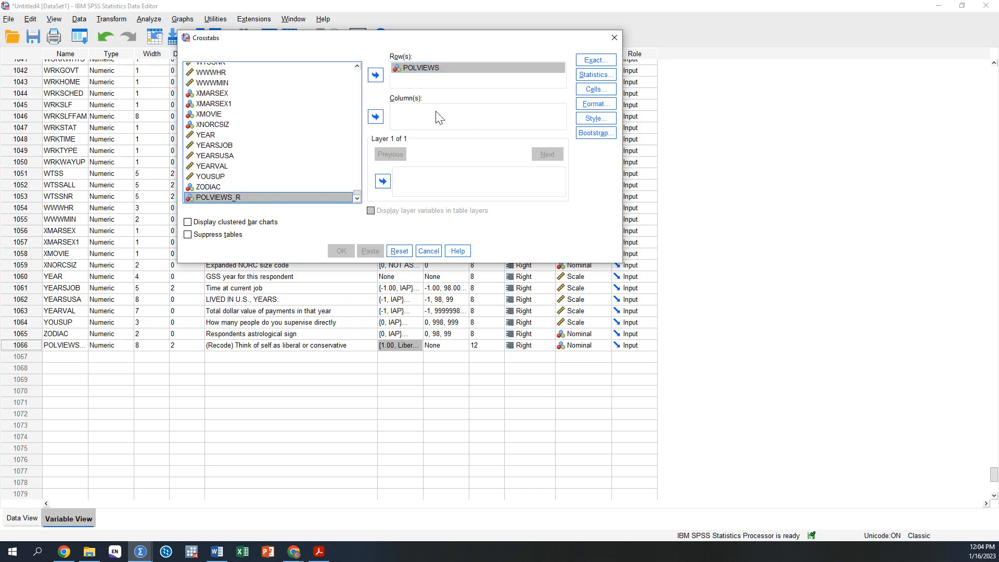
{"action": "left_click", "coordinate": [375, 116]}
{"action": "left_click", "coordinate": [341, 250]}
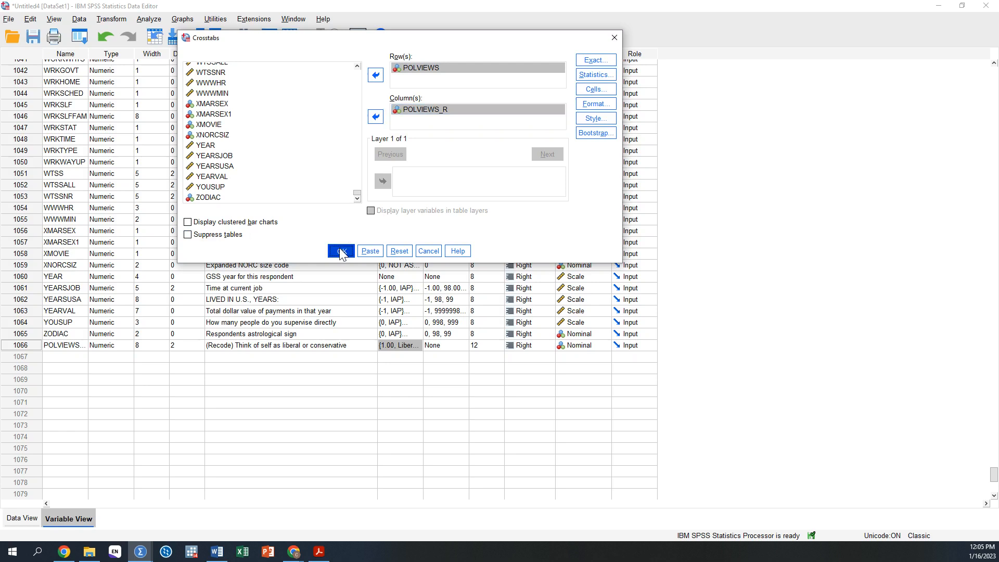
{"action": "left_click", "coordinate": [361, 457]}
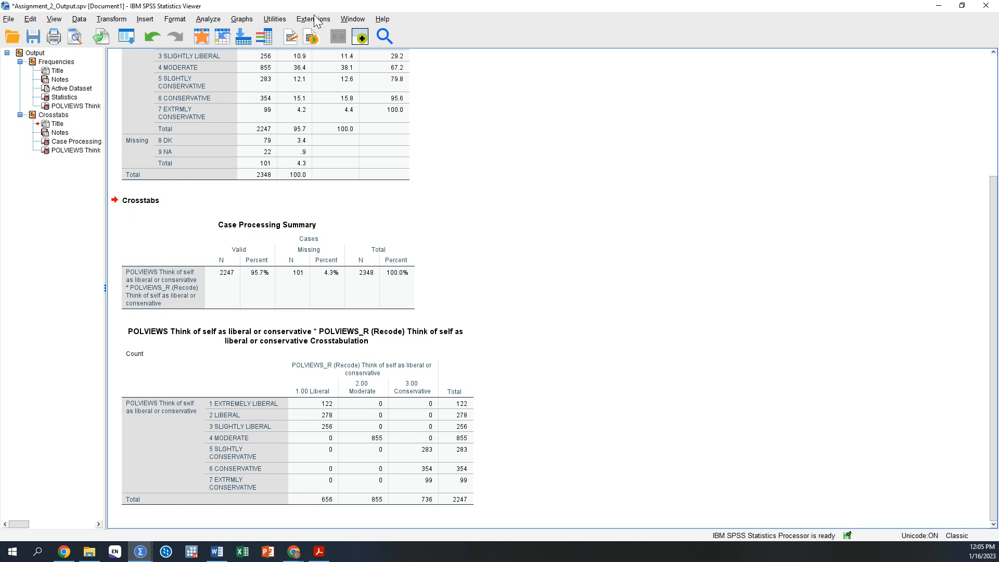
Open the Descriptives analysis and display its source variables by name.
{"action": "left_click", "coordinate": [212, 21]}
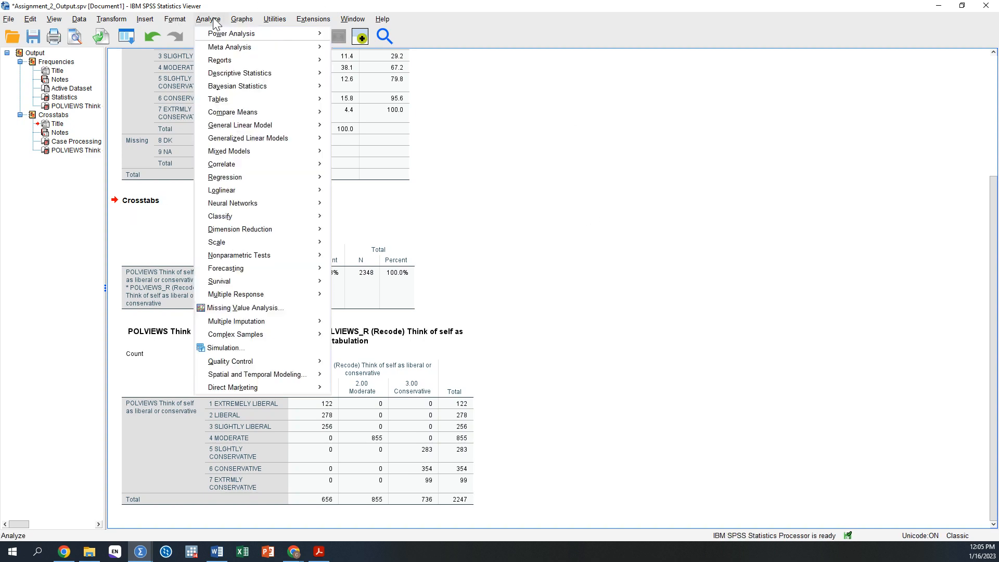
{"action": "mouse_move", "coordinate": [273, 72]}
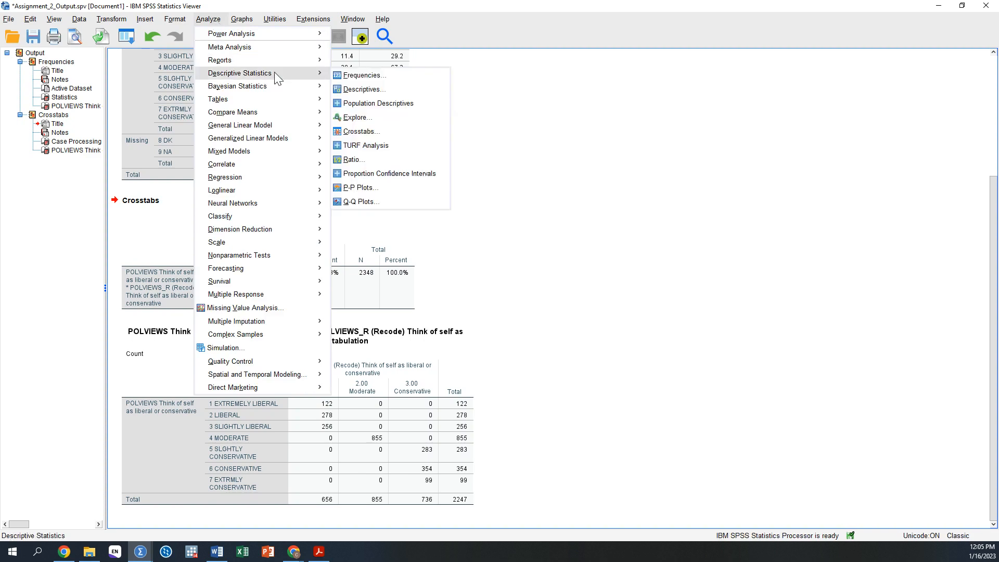
{"action": "left_click", "coordinate": [388, 89]}
{"action": "left_click", "coordinate": [432, 240]}
{"action": "right_click", "coordinate": [432, 241]}
{"action": "left_click", "coordinate": [438, 256]}
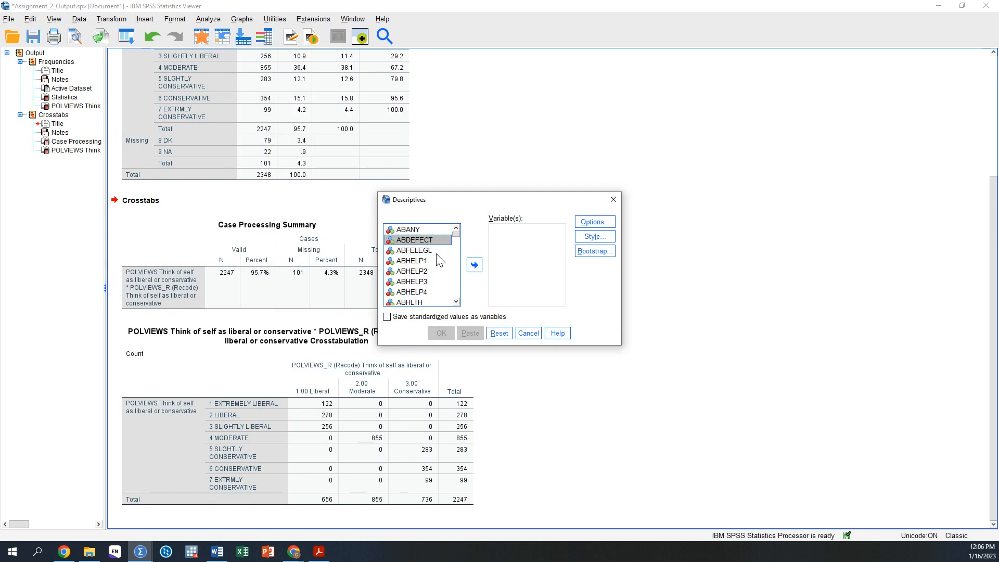
Find CONINC, add it to the Descriptives variables and run the analysis.
{"action": "type", "text": "con"}
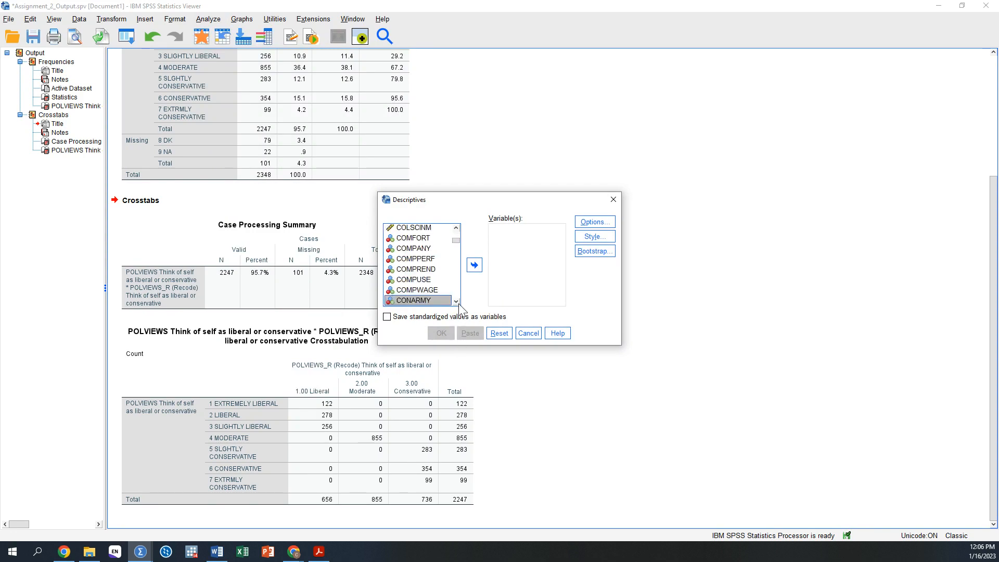
{"action": "left_click", "coordinate": [458, 304]}
{"action": "left_click", "coordinate": [459, 304]}
{"action": "left_click", "coordinate": [459, 304]}
{"action": "left_click", "coordinate": [459, 303]}
{"action": "left_click", "coordinate": [458, 303]}
{"action": "left_click", "coordinate": [458, 303]}
{"action": "left_click", "coordinate": [458, 303]}
{"action": "left_click", "coordinate": [458, 303]}
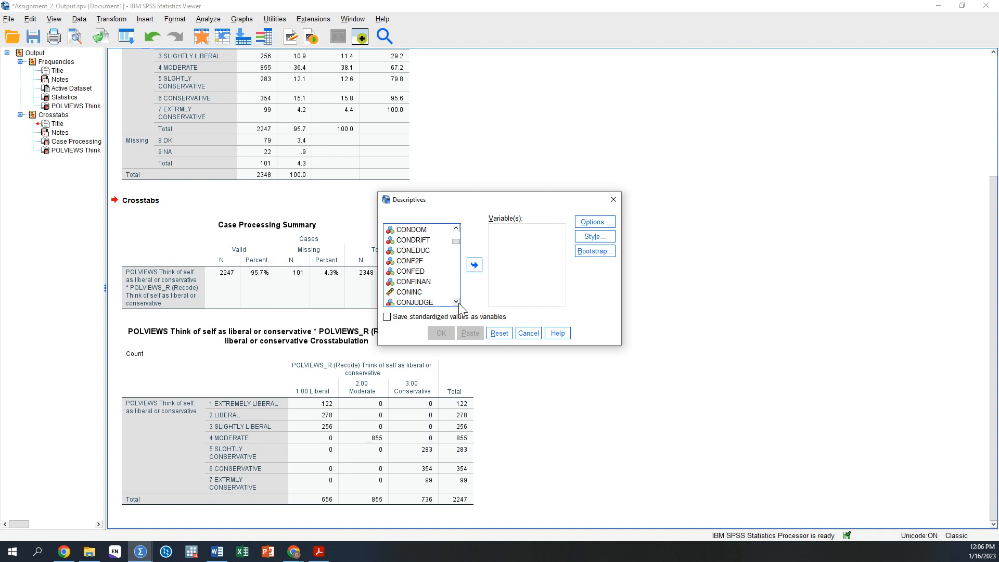
{"action": "left_click", "coordinate": [426, 293]}
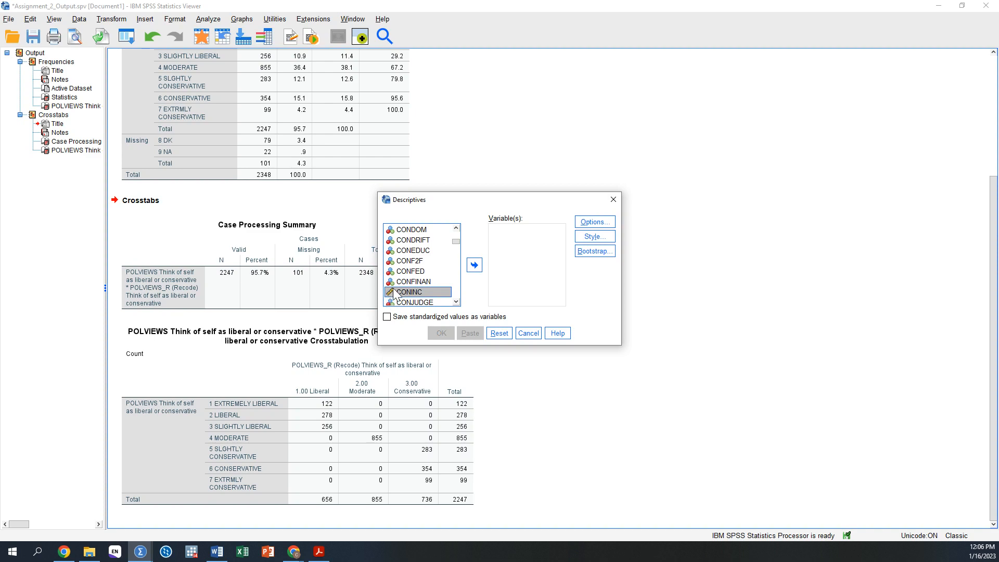
{"action": "left_click_drag", "start_coordinate": [391, 288], "coordinate": [390, 287]}
{"action": "left_click", "coordinate": [474, 265]}
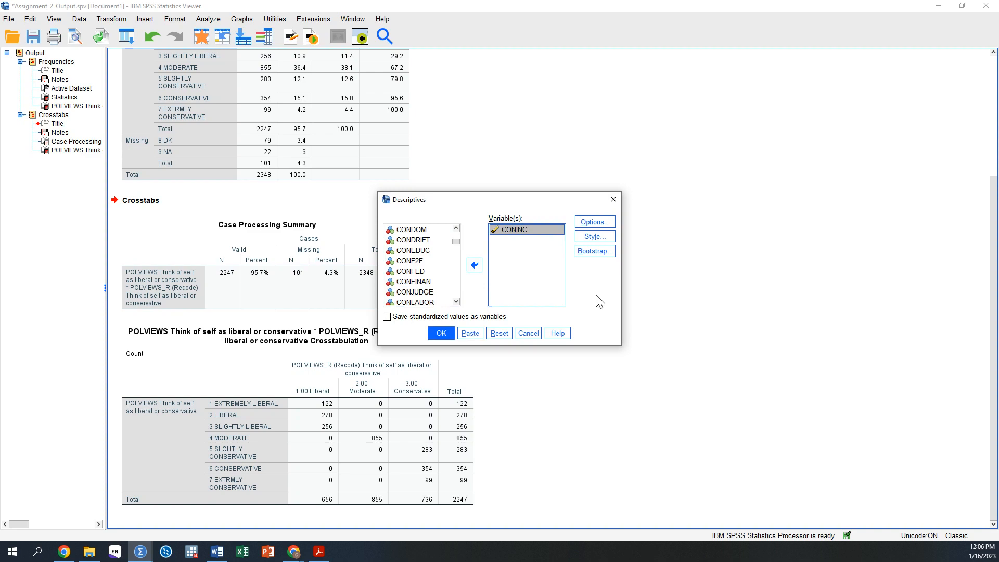
{"action": "left_click", "coordinate": [442, 333]}
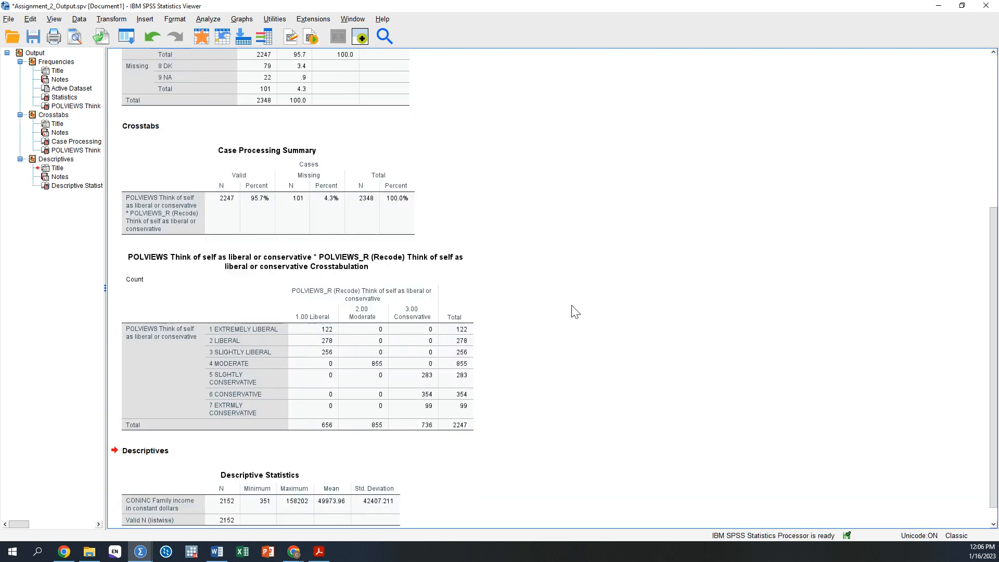
{"action": "scroll", "coordinate": [574, 315], "scroll_direction": "down", "scroll_amount": 1}
{"action": "left_click", "coordinate": [259, 486]}
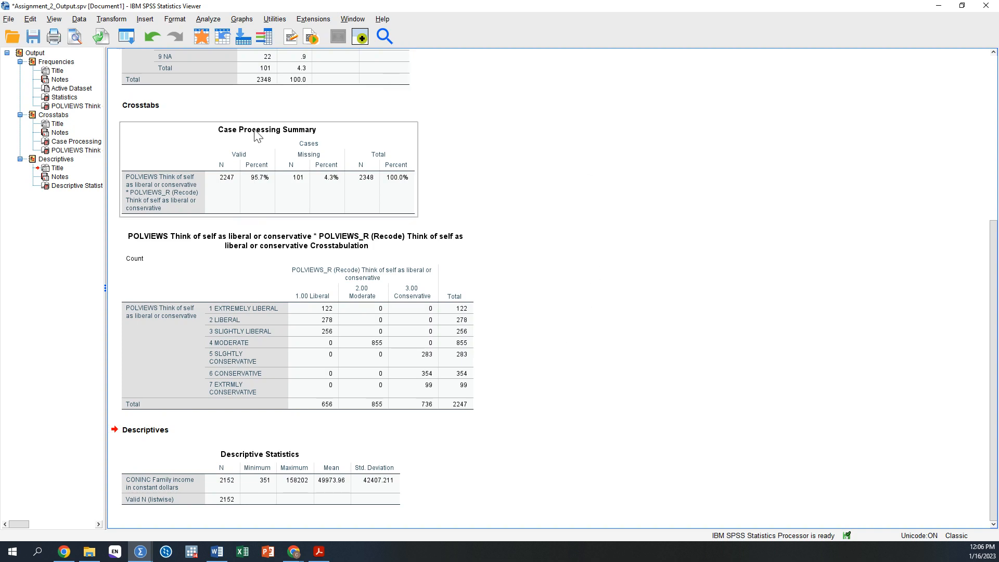
Open the One-Way ANOVA analysis and display its source variables by name, moving the dialog clear of the output tables.
{"action": "left_click", "coordinate": [216, 20]}
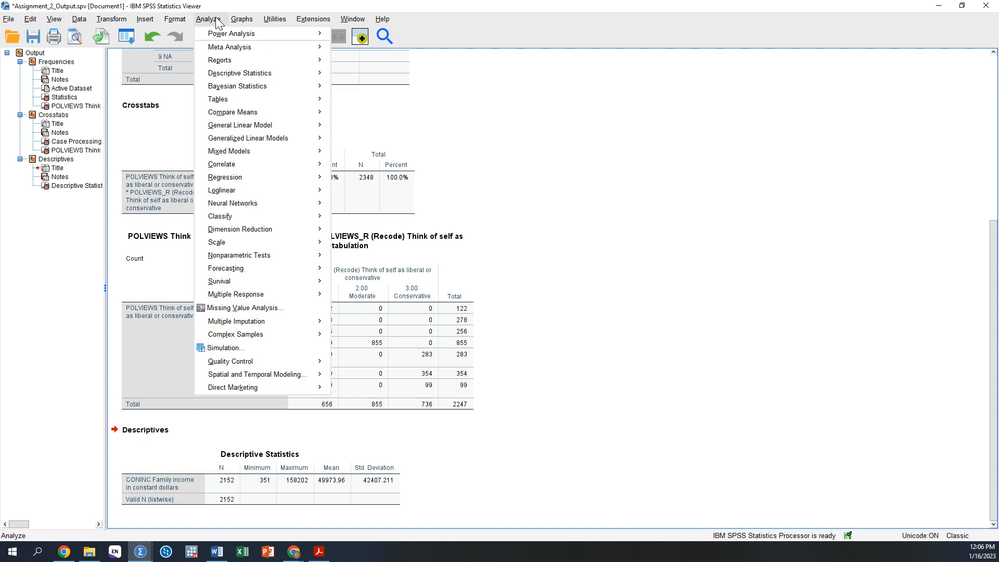
{"action": "mouse_move", "coordinate": [266, 112]}
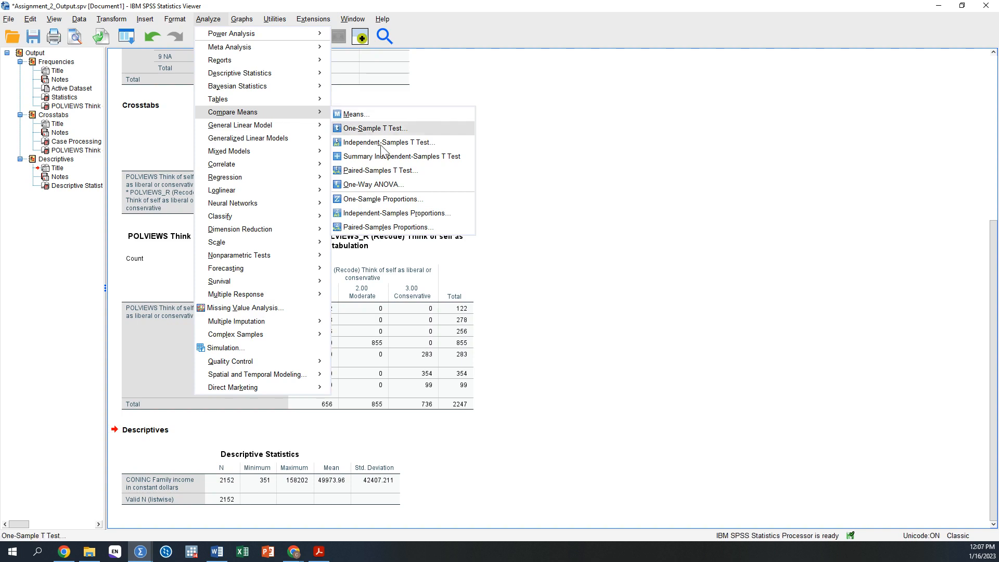
{"action": "left_click", "coordinate": [398, 186]}
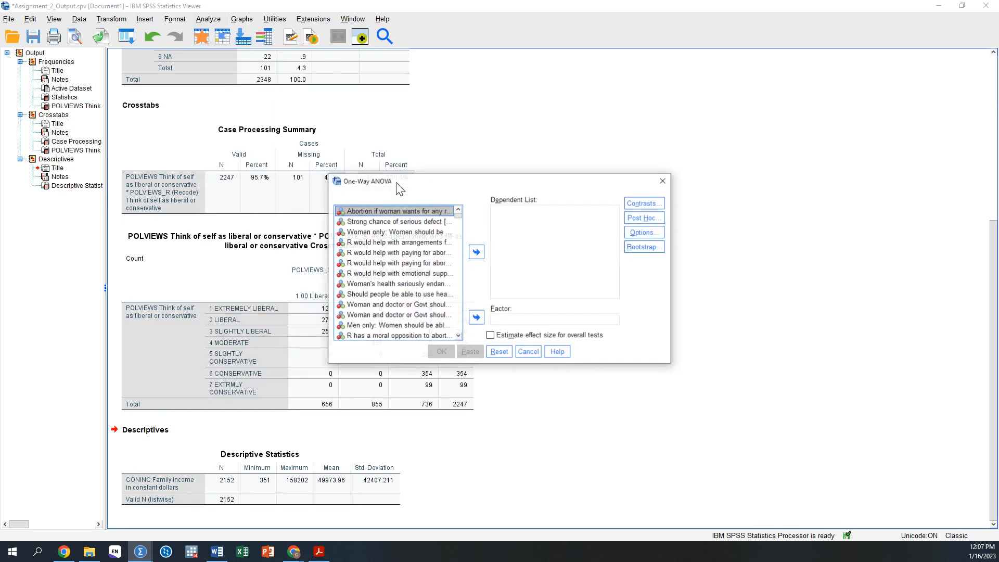
{"action": "right_click", "coordinate": [406, 234]}
{"action": "left_click", "coordinate": [391, 246]}
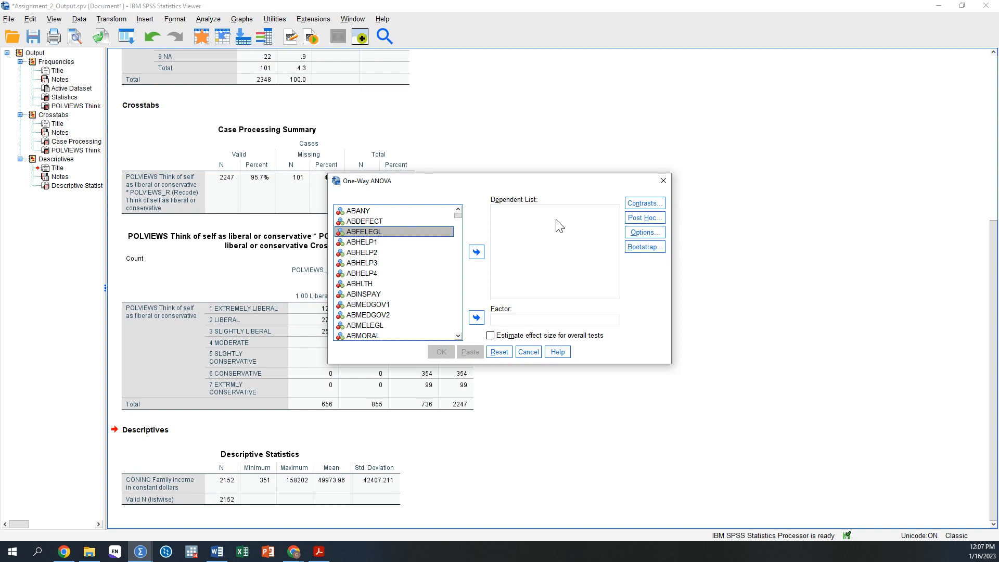
{"action": "left_click_drag", "start_coordinate": [548, 182], "coordinate": [547, 99]}
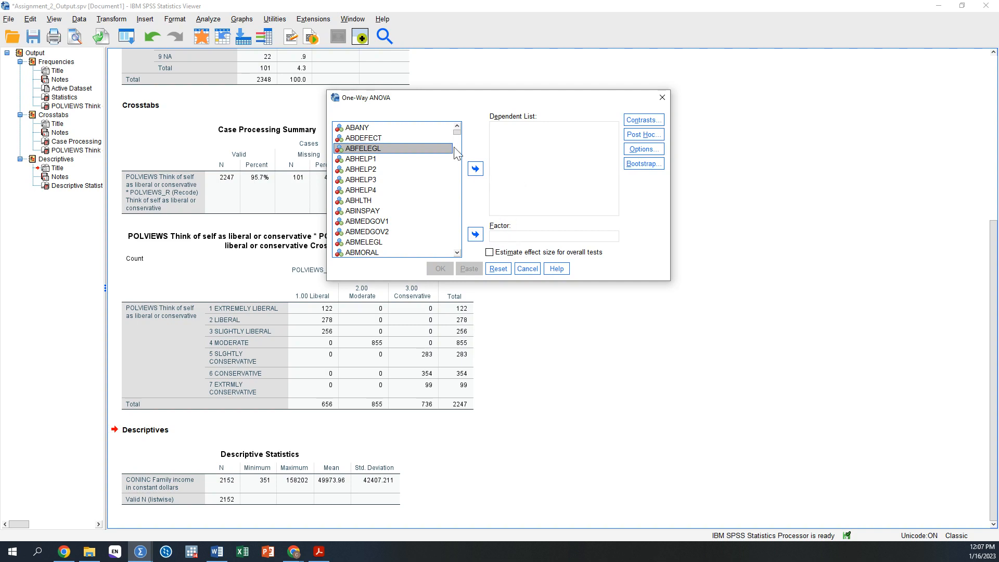
Find CONINC and add it as the dependent variable of the one-way ANOVA.
{"action": "left_click", "coordinate": [370, 203]}
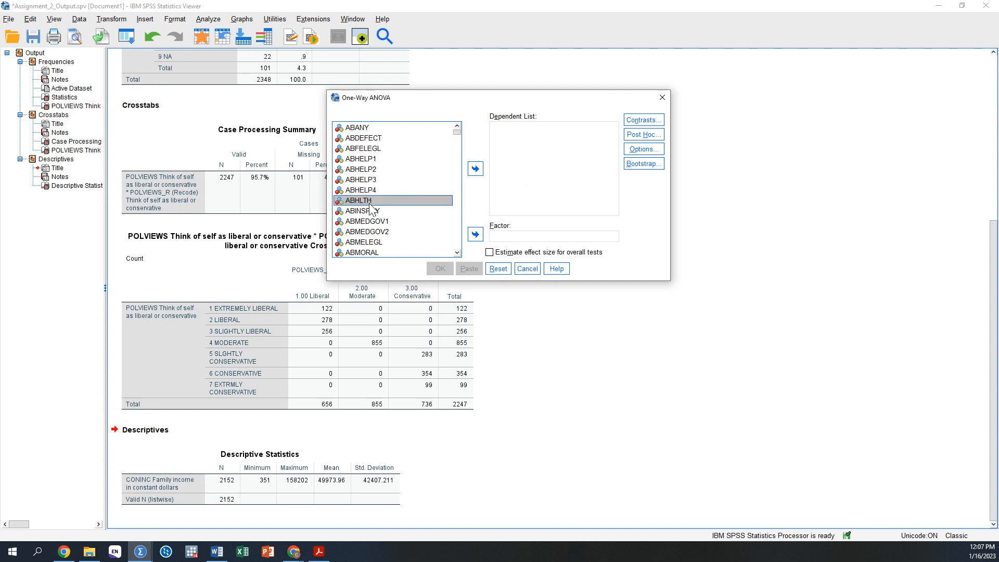
{"action": "type", "text": "con"}
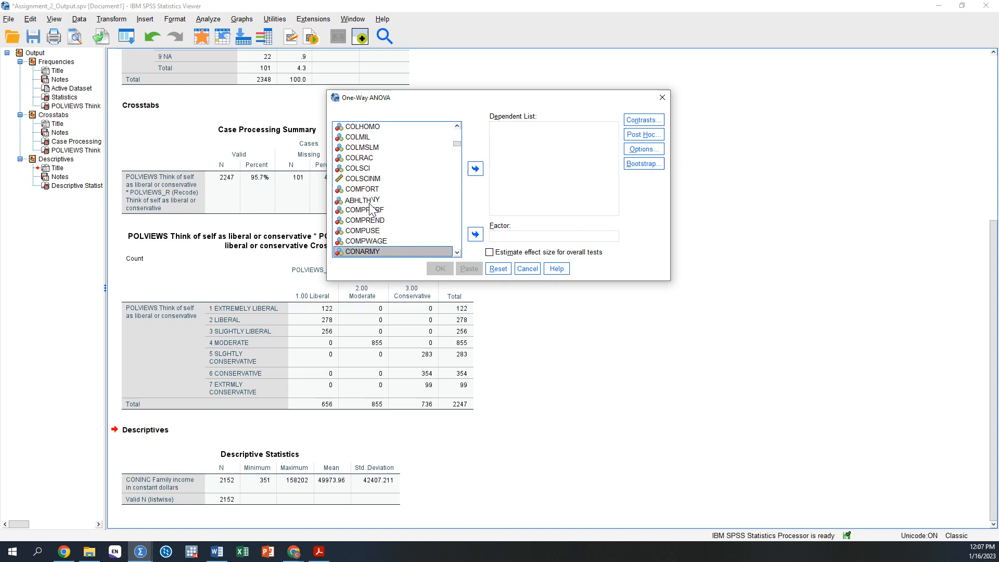
{"action": "scroll", "coordinate": [395, 185], "scroll_direction": "down", "scroll_amount": 4}
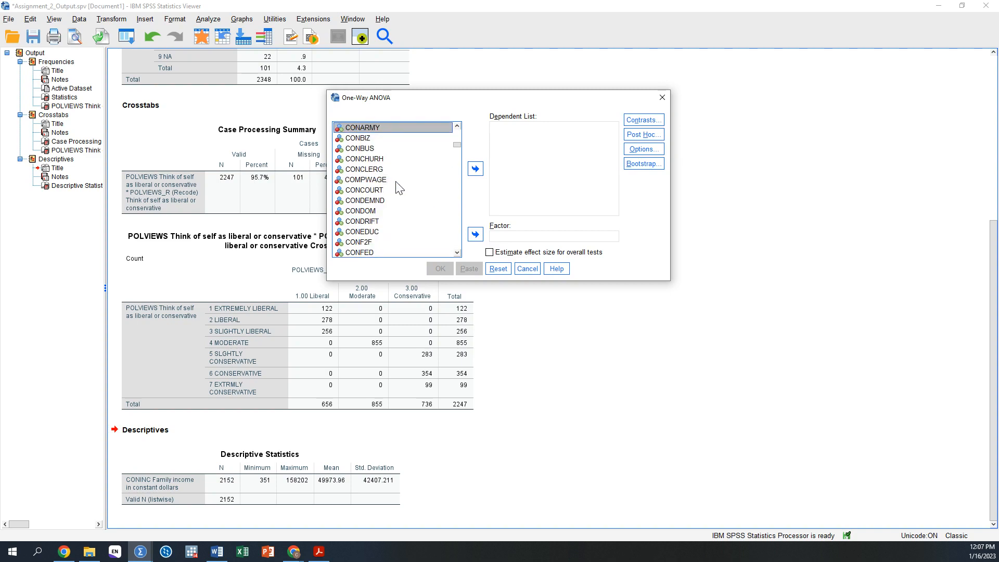
{"action": "scroll", "coordinate": [396, 182], "scroll_direction": "down", "scroll_amount": 2}
{"action": "left_click", "coordinate": [363, 211]}
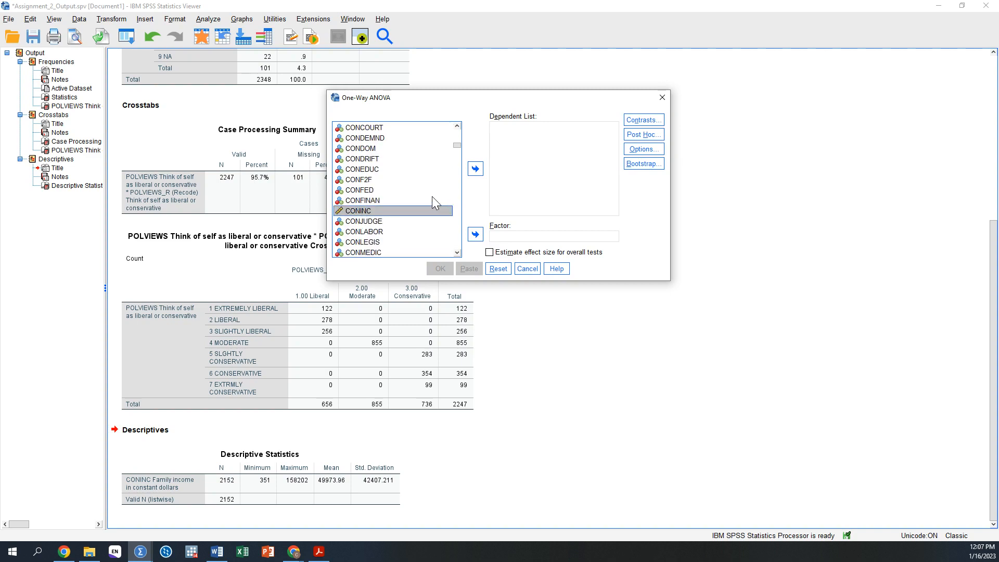
{"action": "left_click", "coordinate": [474, 169]}
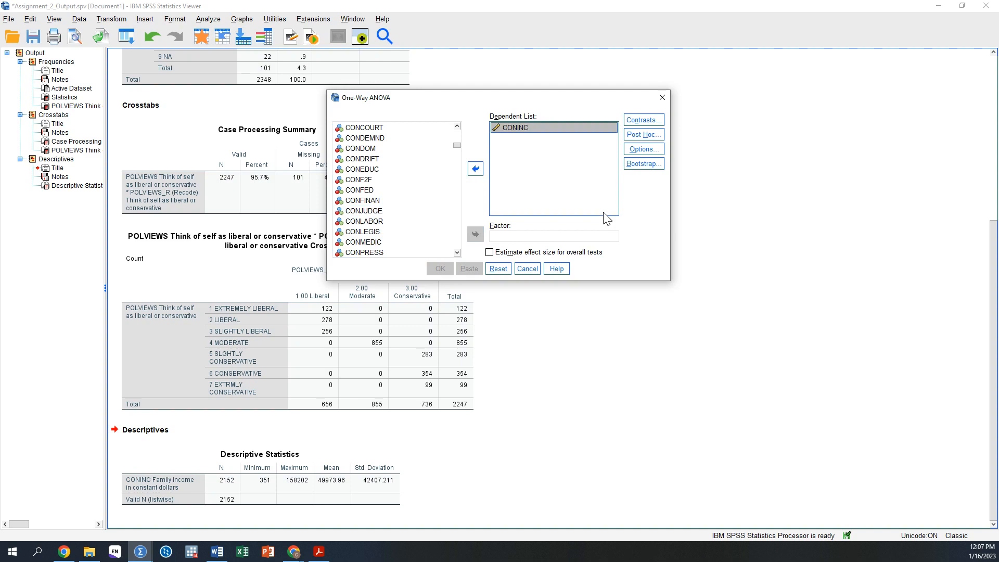
Set POLVIEWS_R, the last variable in the source list, as the ANOVA's factor.
{"action": "left_click_drag", "start_coordinate": [456, 146], "coordinate": [458, 258]}
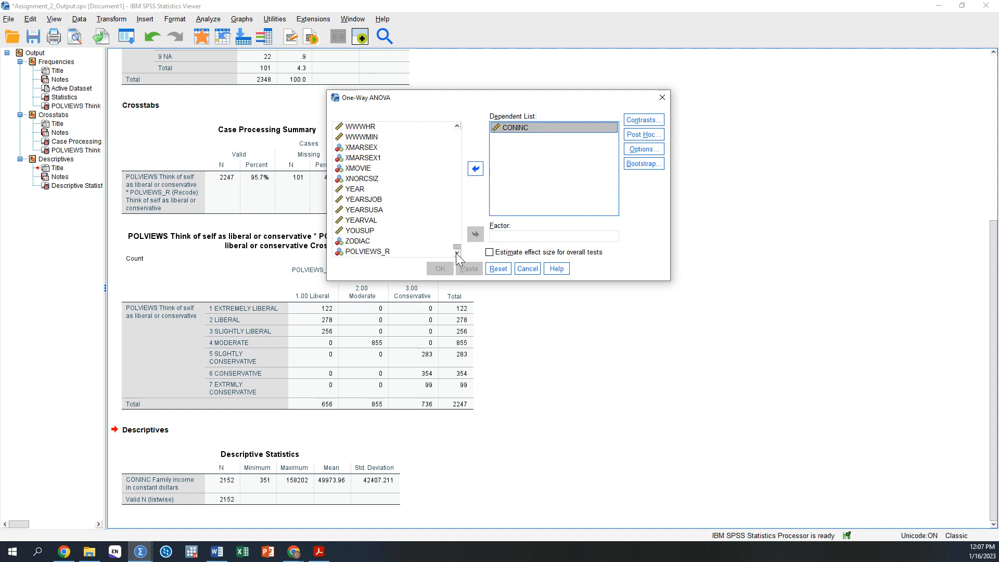
{"action": "left_click", "coordinate": [369, 252]}
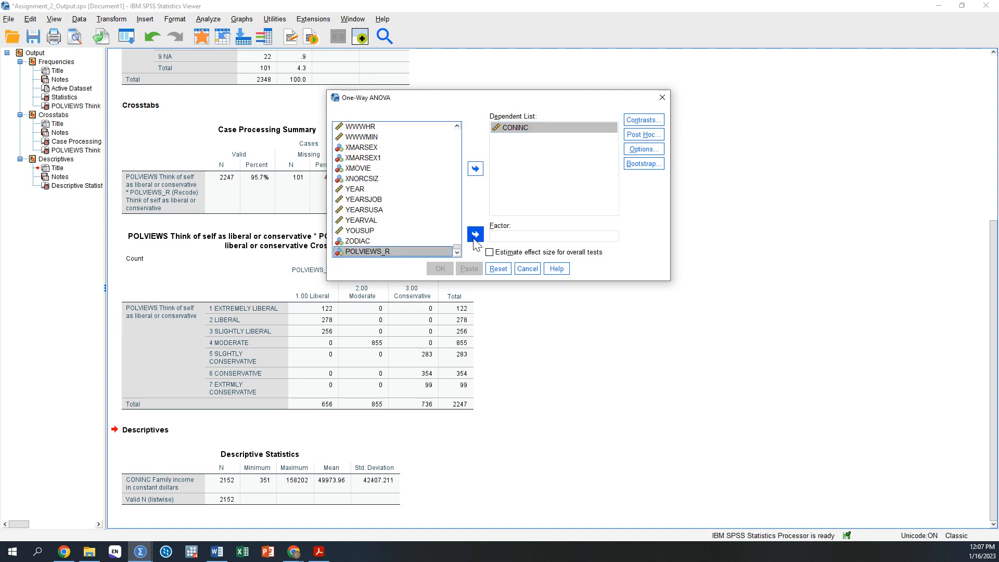
{"action": "left_click", "coordinate": [475, 234]}
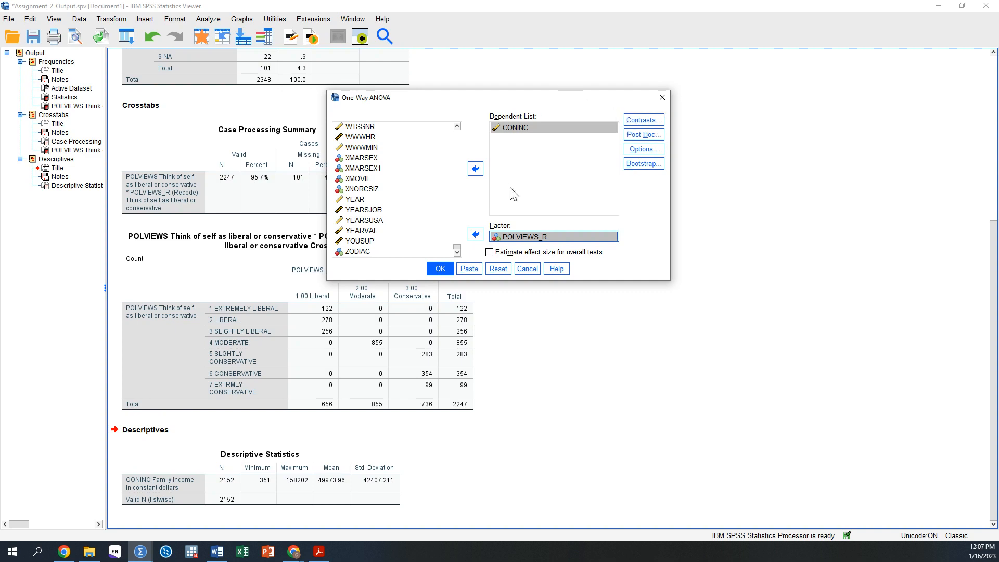
{"action": "left_click", "coordinate": [532, 159]}
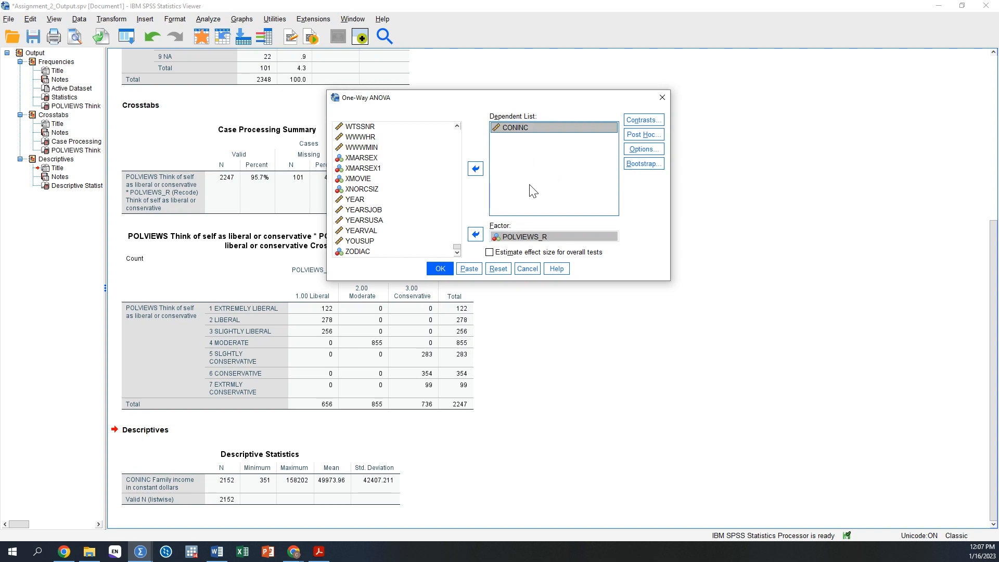
Enable the Descriptive statistics option for the one-way ANOVA.
{"action": "left_click", "coordinate": [641, 149]}
{"action": "left_click", "coordinate": [437, 117]}
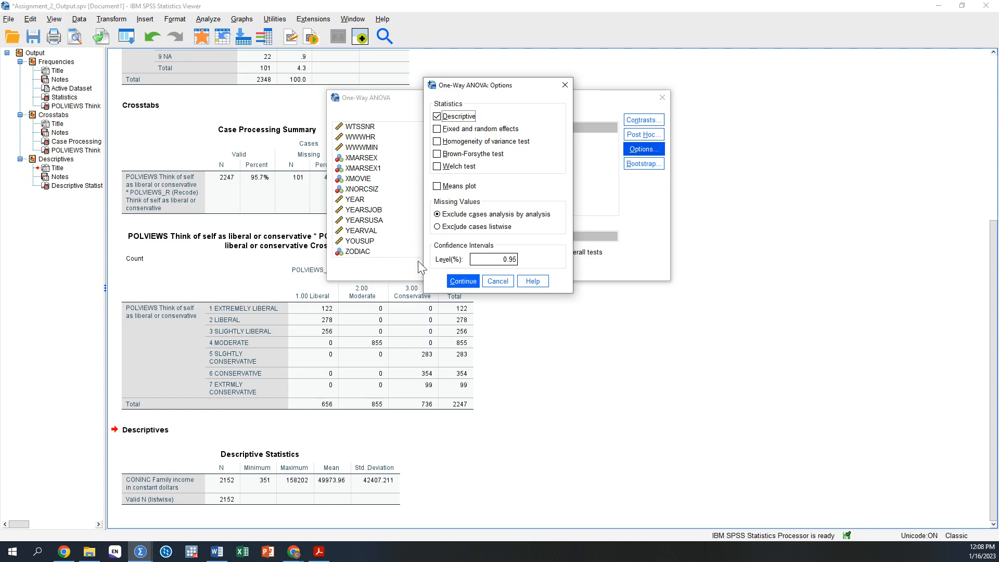
{"action": "left_click", "coordinate": [463, 281]}
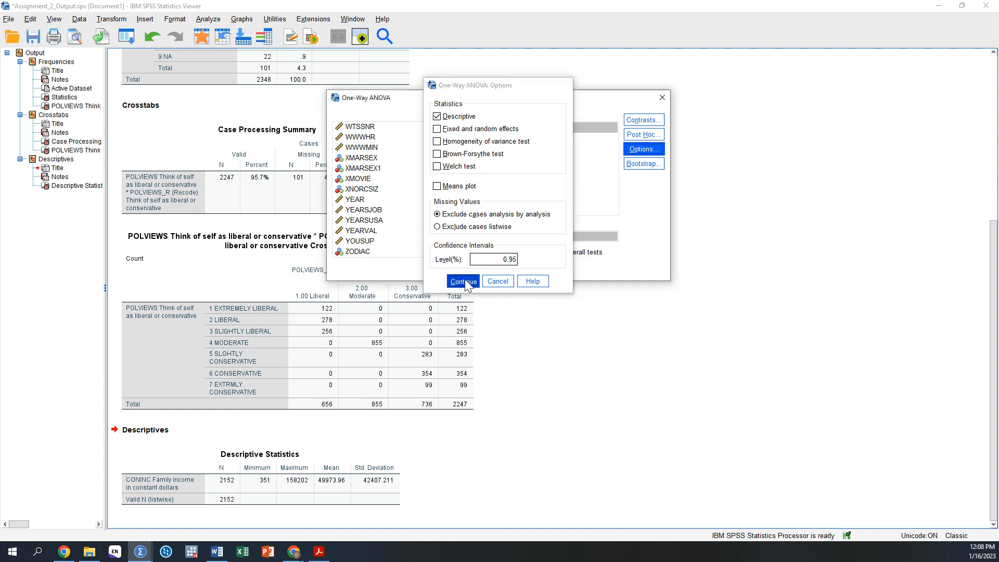
Enable the Tukey post hoc test for the one-way ANOVA under equal variances assumed.
{"action": "left_click", "coordinate": [644, 137]}
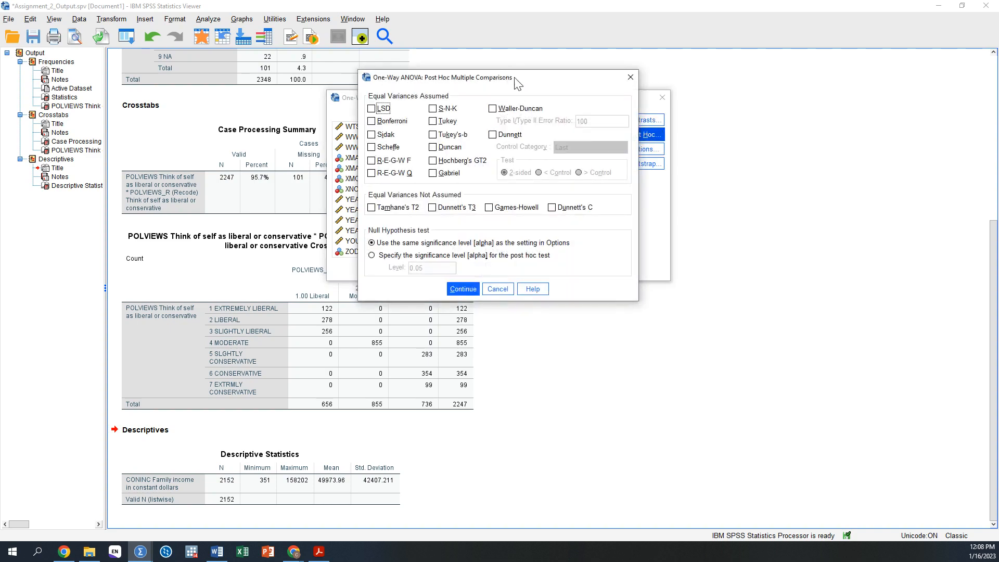
{"action": "left_click_drag", "start_coordinate": [534, 81], "coordinate": [553, 63]}
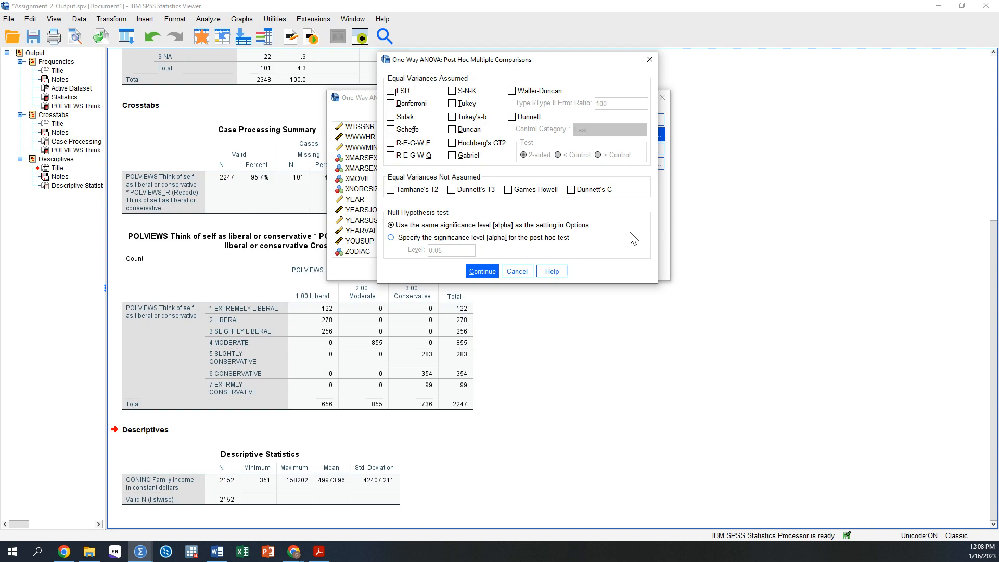
{"action": "left_click", "coordinate": [452, 103]}
{"action": "left_click", "coordinate": [483, 271]}
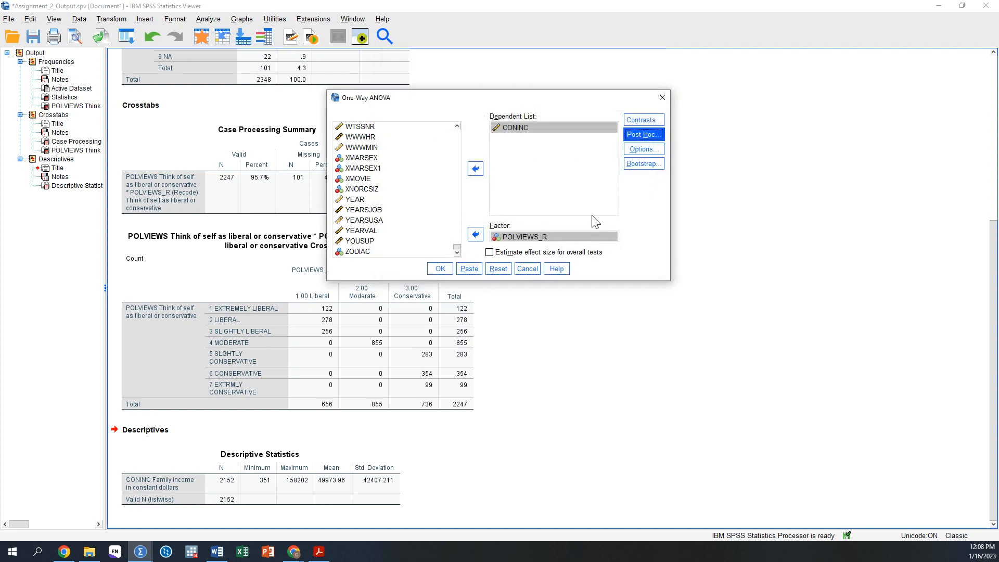
Run the one-way ANOVA and select the Descriptives table in its output.
{"action": "left_click", "coordinate": [440, 268]}
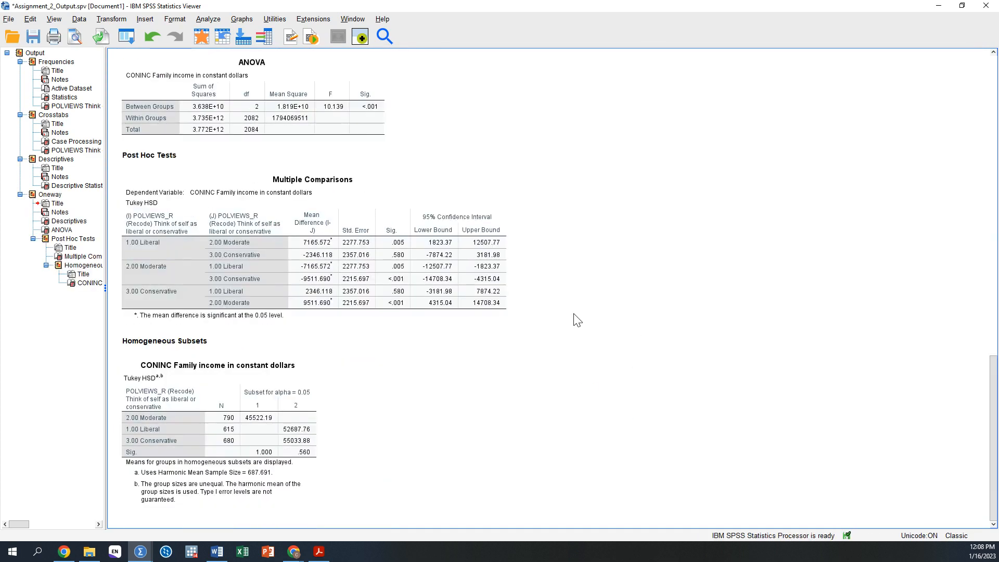
{"action": "scroll", "coordinate": [606, 302], "scroll_direction": "up", "scroll_amount": 3}
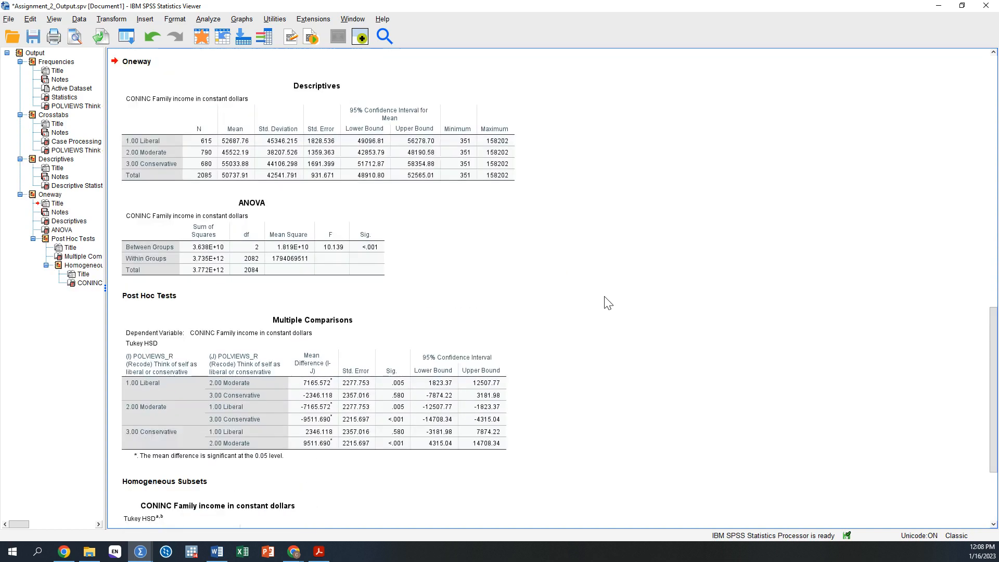
{"action": "left_click", "coordinate": [262, 115]}
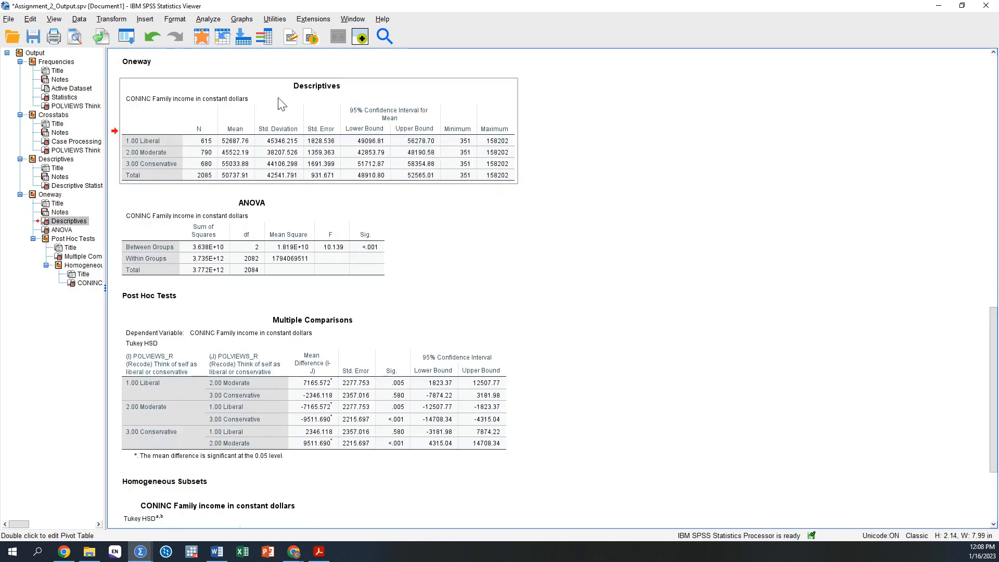
Open the Oneway Descriptives table for editing and examine the mean family income of the Liberal, Moderate and Conservative groups.
{"action": "double_click", "coordinate": [286, 97]}
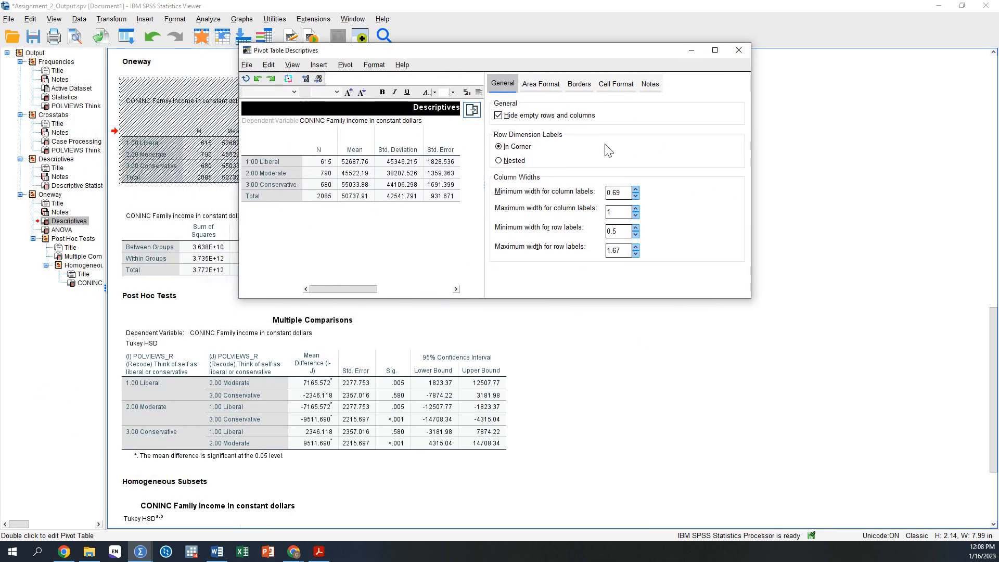
{"action": "left_click", "coordinate": [325, 161]}
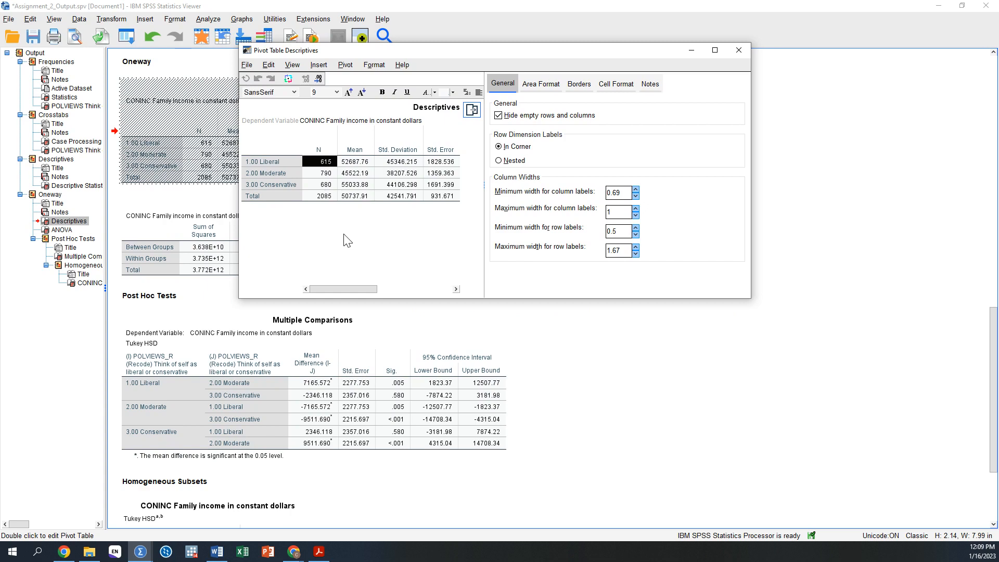
{"action": "key", "text": "Right"}
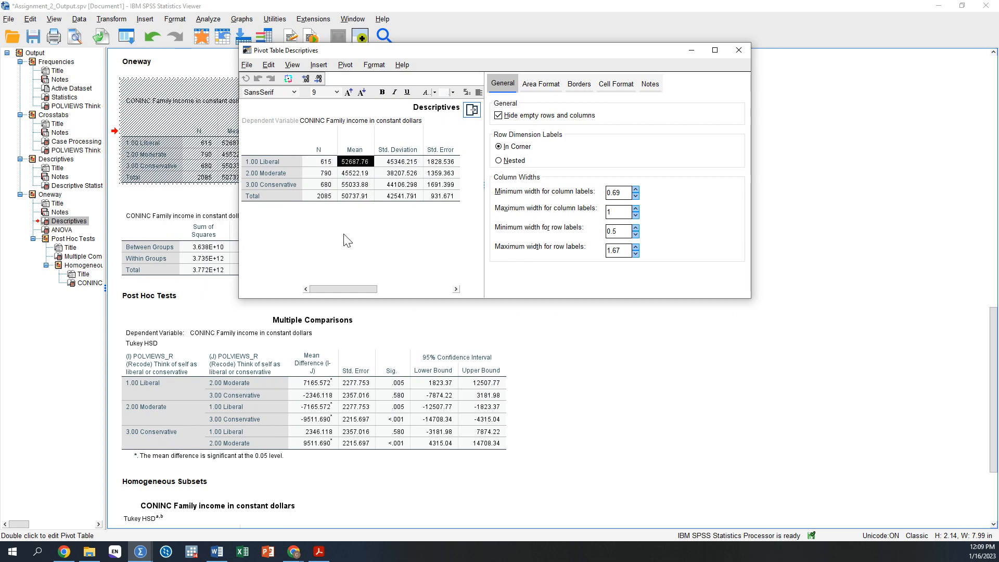
{"action": "key", "text": "Left"}
{"action": "key", "text": "Left"}
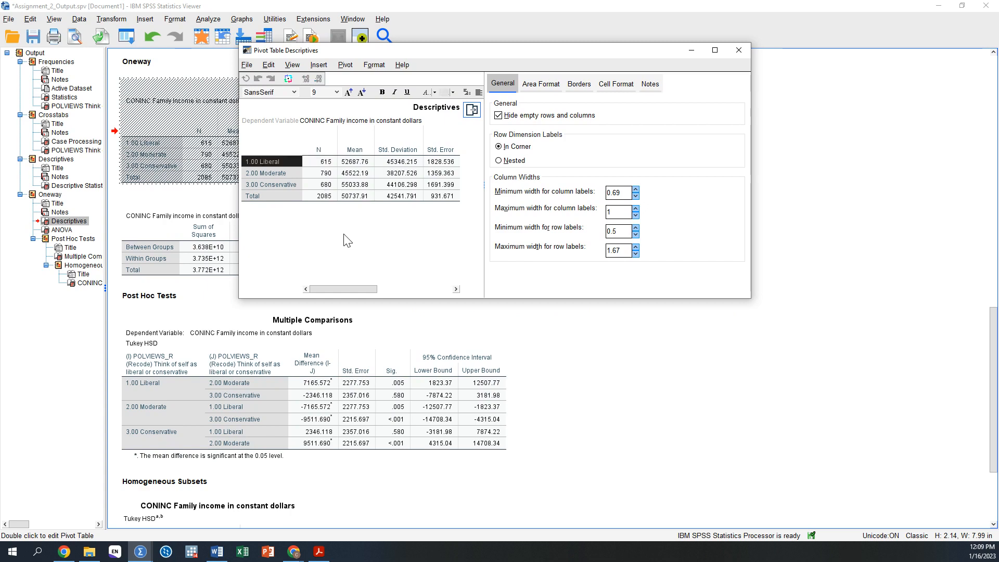
{"action": "key", "text": "Right"}
{"action": "key", "text": "Right"}
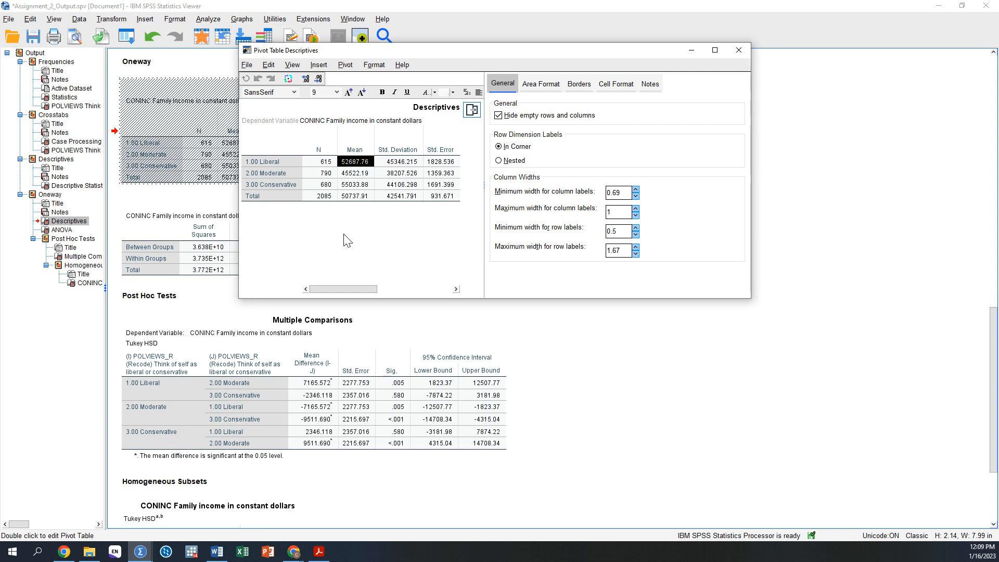
{"action": "key", "text": "Down"}
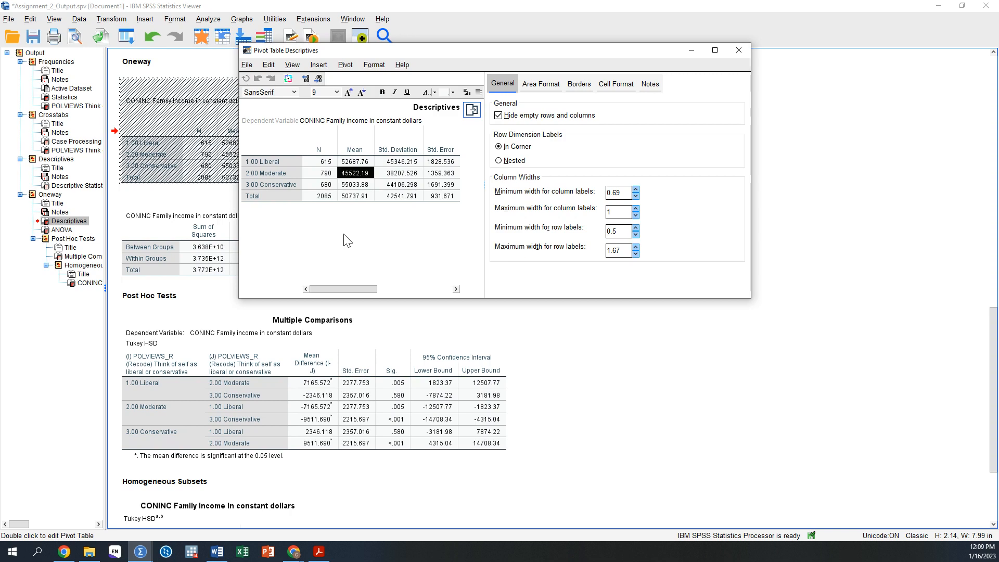
{"action": "key", "text": "Down"}
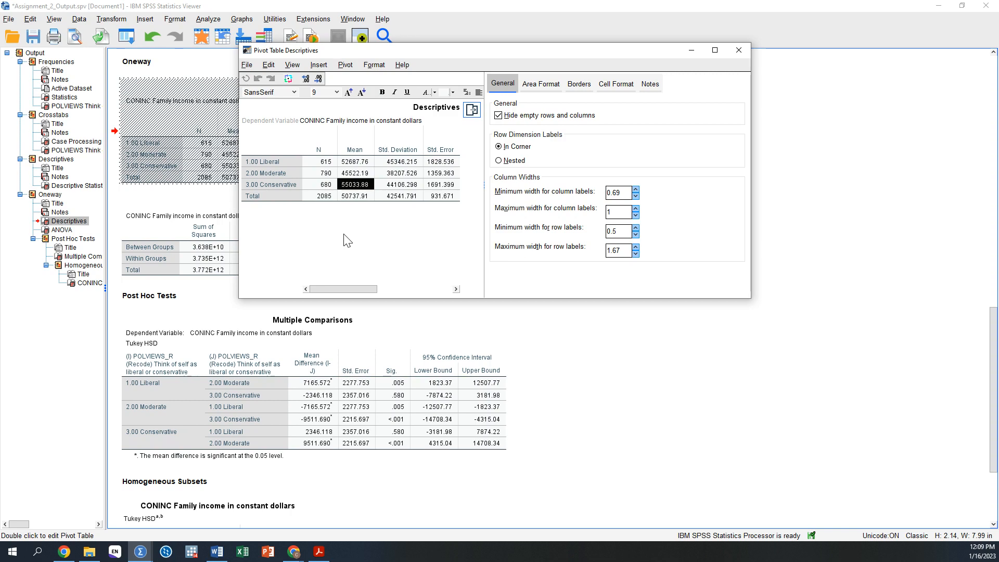
Check the Liberal group's N in the Descriptives table, close its pivot table window and deselect the table.
{"action": "key", "text": "Left"}
{"action": "key", "text": "Up"}
{"action": "key", "text": "Up"}
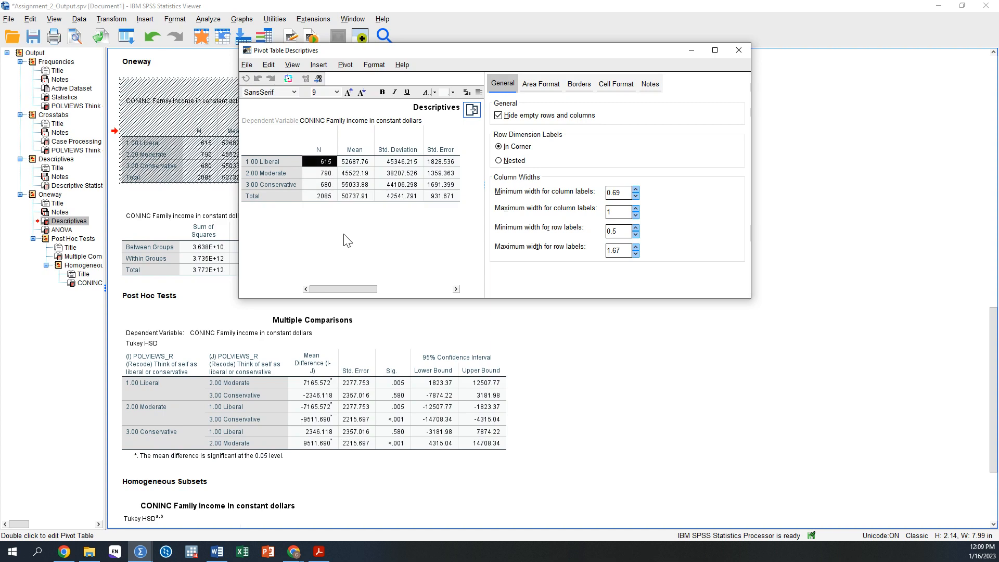
{"action": "left_click", "coordinate": [739, 50]}
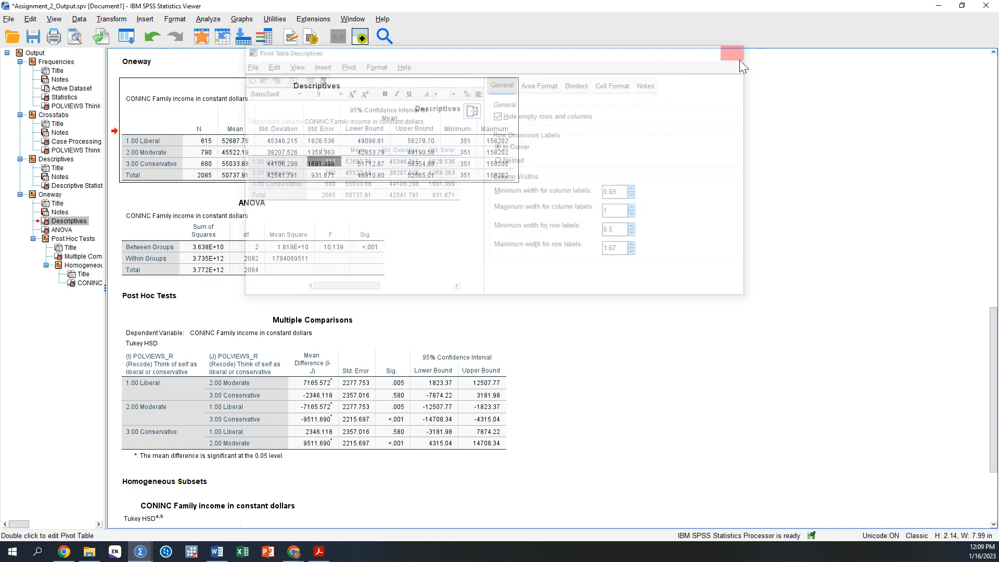
{"action": "left_click", "coordinate": [668, 209]}
{"action": "left_click", "coordinate": [220, 123]}
{"action": "left_click", "coordinate": [673, 183]}
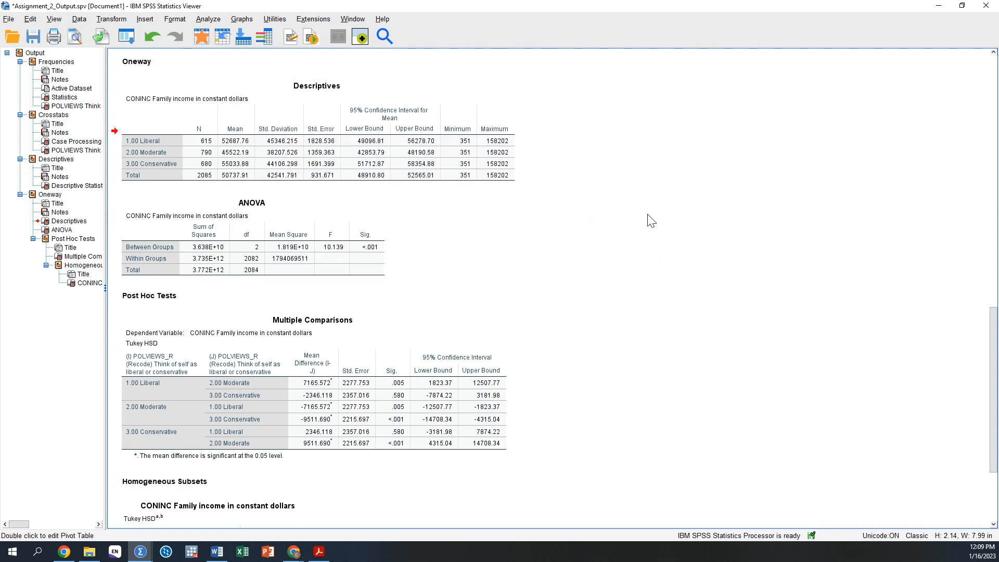
Open the ANOVA table in a widened pivot table window, examine the Between Groups significance value and close the window.
{"action": "scroll", "coordinate": [646, 216], "scroll_direction": "down", "scroll_amount": 4}
{"action": "scroll", "coordinate": [649, 223], "scroll_direction": "up", "scroll_amount": 2}
{"action": "left_click", "coordinate": [288, 156]}
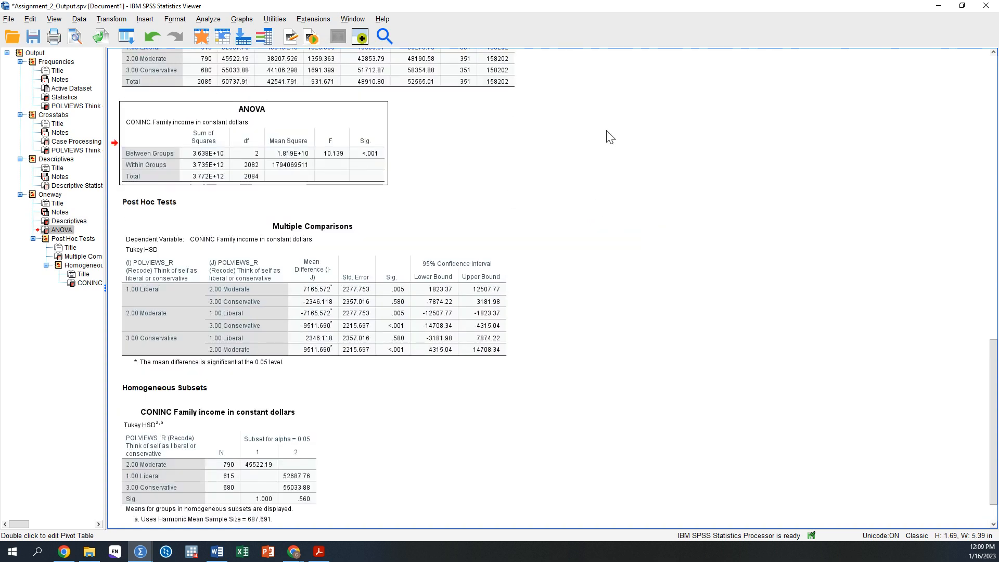
{"action": "double_click", "coordinate": [343, 149]}
{"action": "left_click_drag", "start_coordinate": [590, 163], "coordinate": [563, 54]}
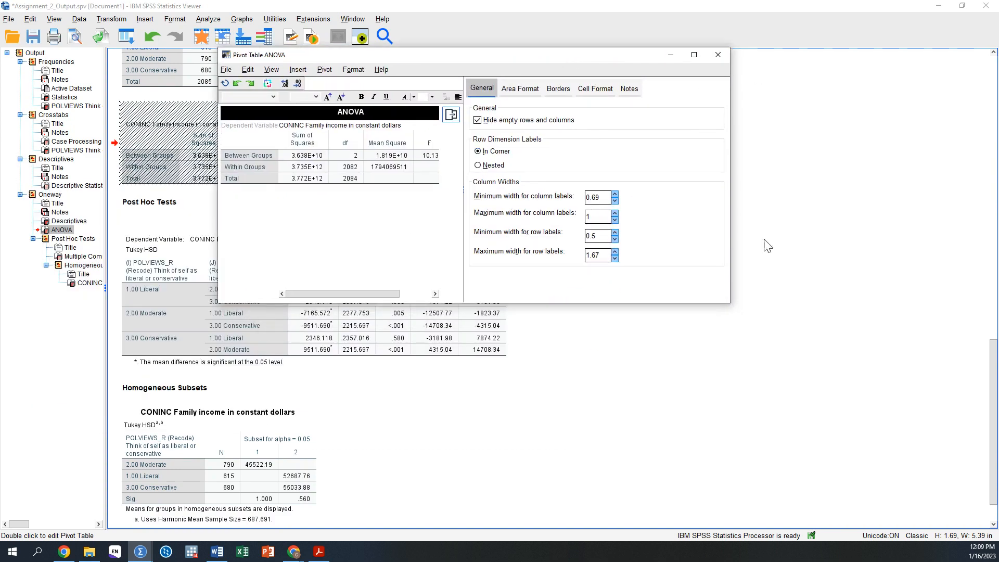
{"action": "left_click_drag", "start_coordinate": [730, 232], "coordinate": [898, 232]}
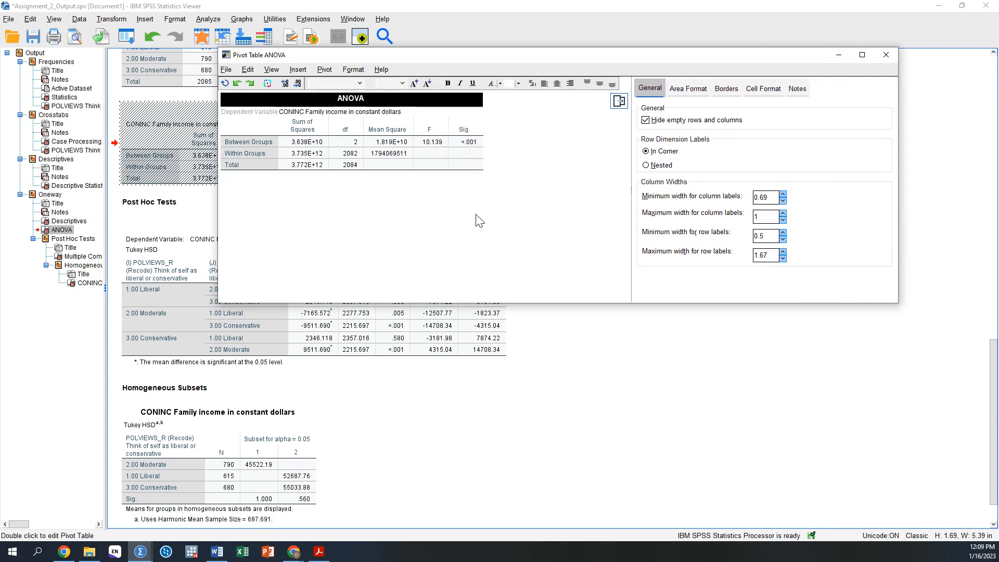
{"action": "left_click", "coordinate": [475, 142]}
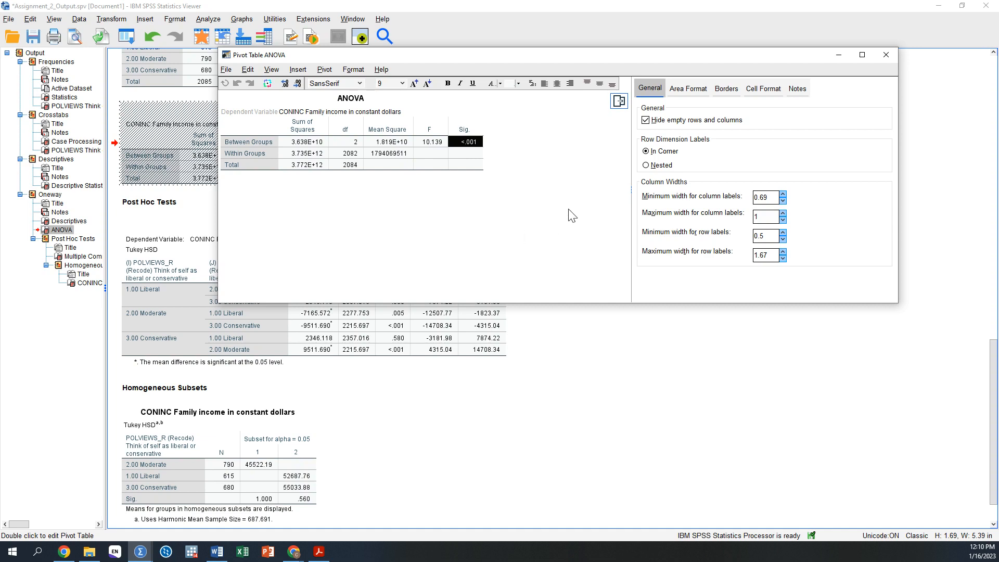
{"action": "left_click", "coordinate": [887, 59]}
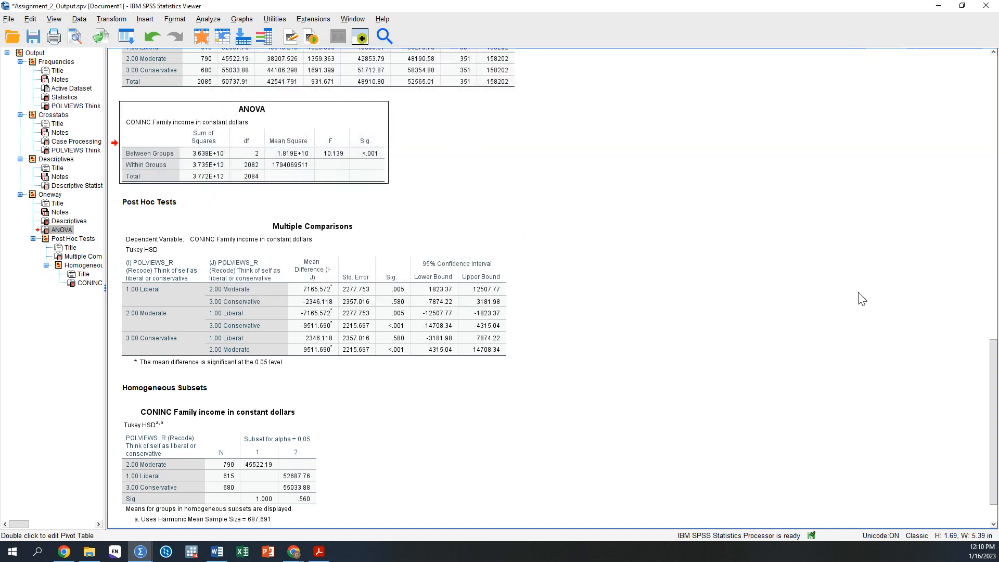
Open the Tukey Multiple Comparisons table in its own pivot table window, enlarged to show all columns.
{"action": "scroll", "coordinate": [619, 212], "scroll_direction": "down", "scroll_amount": 3}
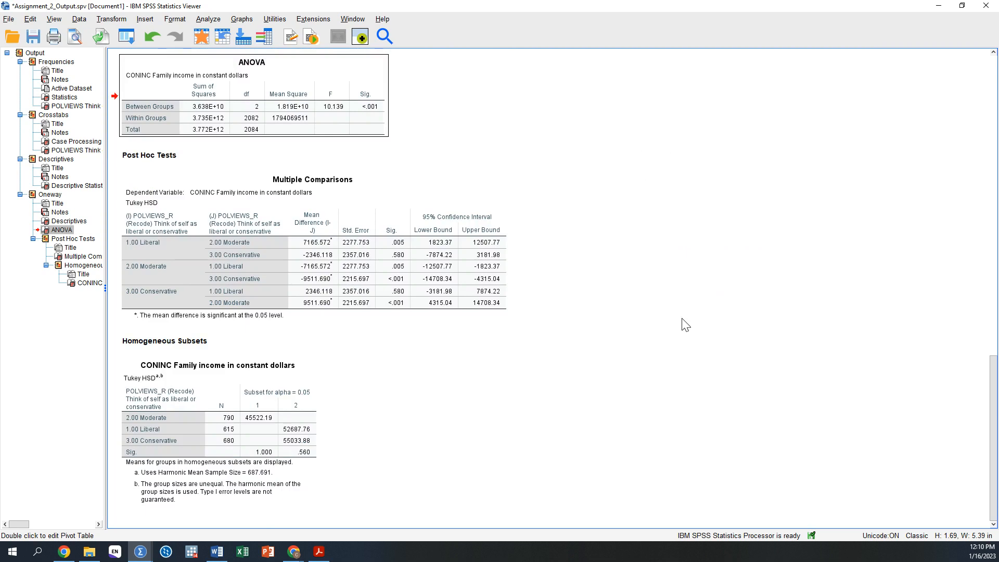
{"action": "scroll", "coordinate": [685, 318], "scroll_direction": "up", "scroll_amount": 4}
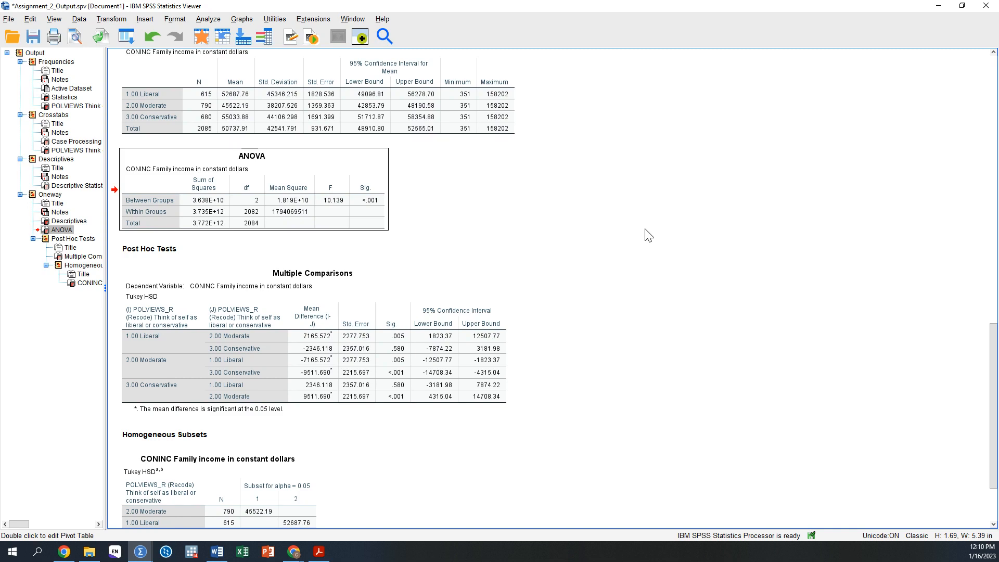
{"action": "scroll", "coordinate": [665, 297], "scroll_direction": "down", "scroll_amount": 3}
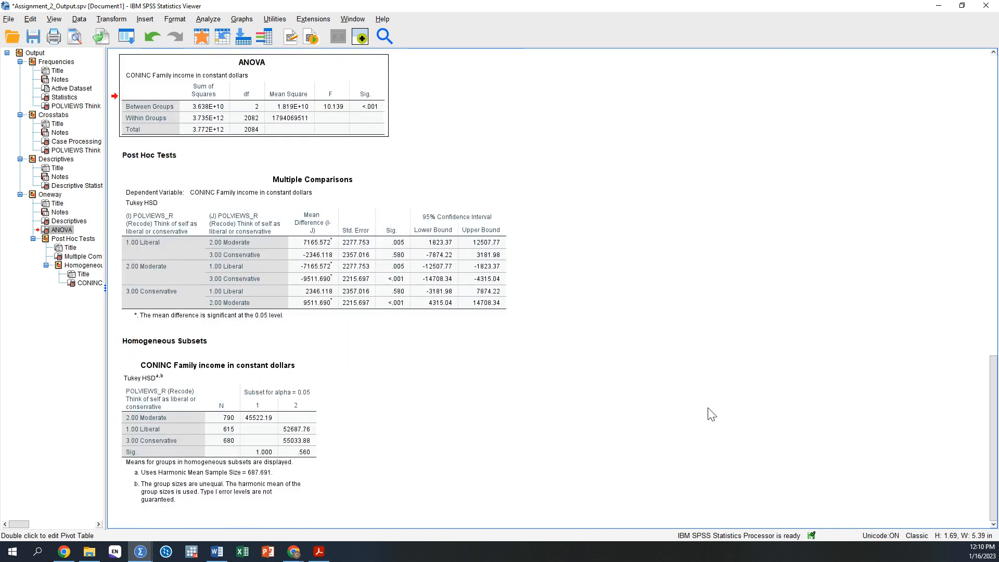
{"action": "double_click", "coordinate": [389, 208]}
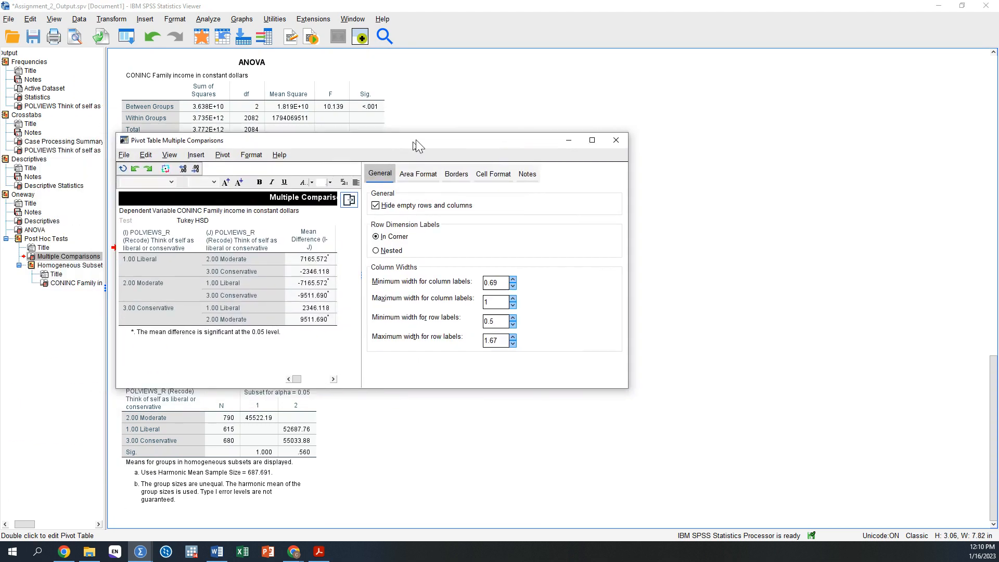
{"action": "left_click_drag", "start_coordinate": [662, 219], "coordinate": [913, 209]}
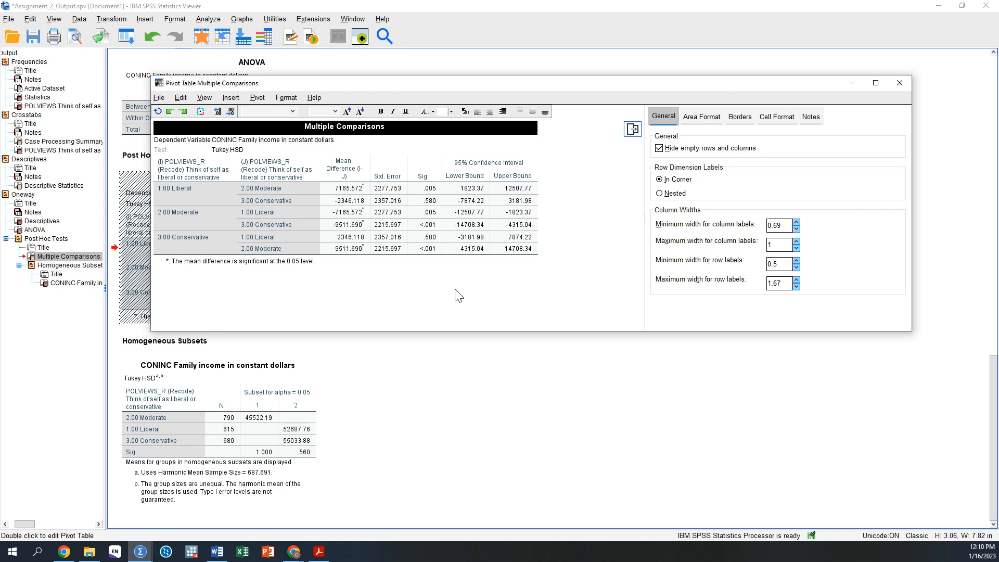
Examine the Liberal group's comparison rows against Moderate and Conservative in the Multiple Comparisons table.
{"action": "left_click", "coordinate": [184, 189]}
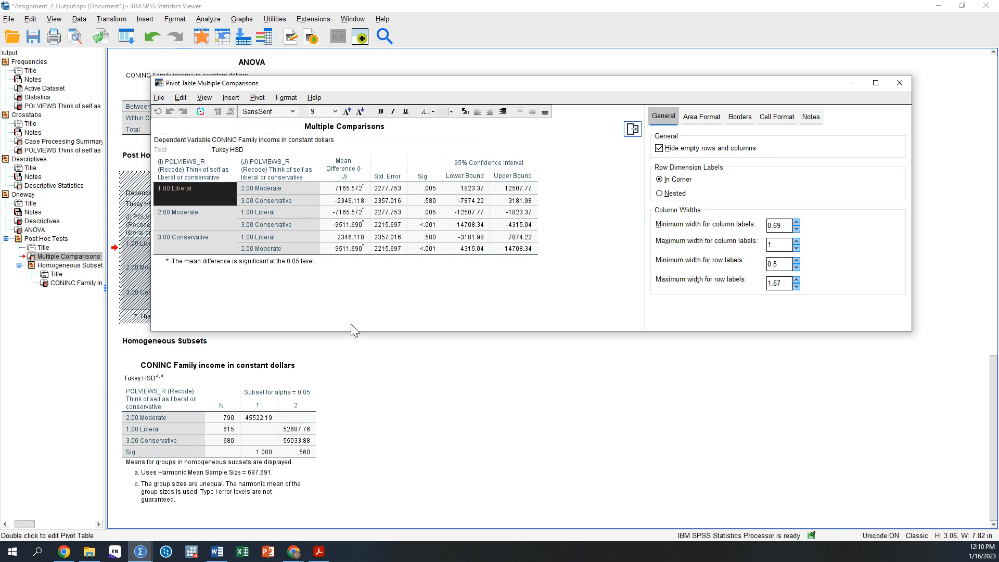
{"action": "key", "text": "Right"}
{"action": "key", "text": "Left"}
{"action": "key", "text": "Right"}
{"action": "key", "text": "Down"}
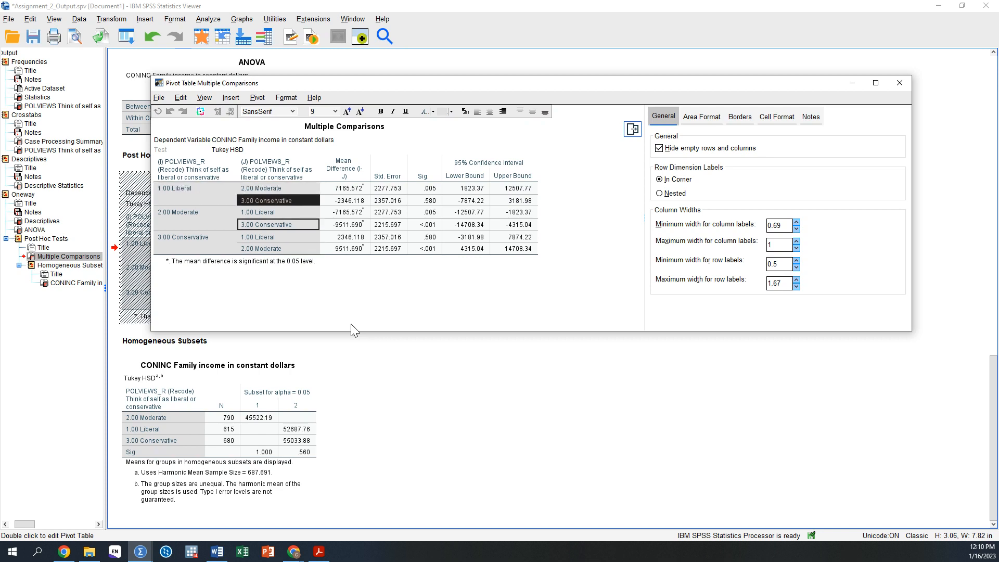
Examine the Moderate group's comparison rows against Liberal and Conservative in the Multiple Comparisons table.
{"action": "key", "text": "Down"}
{"action": "key", "text": "Left"}
{"action": "key", "text": "Right"}
{"action": "key", "text": "Left"}
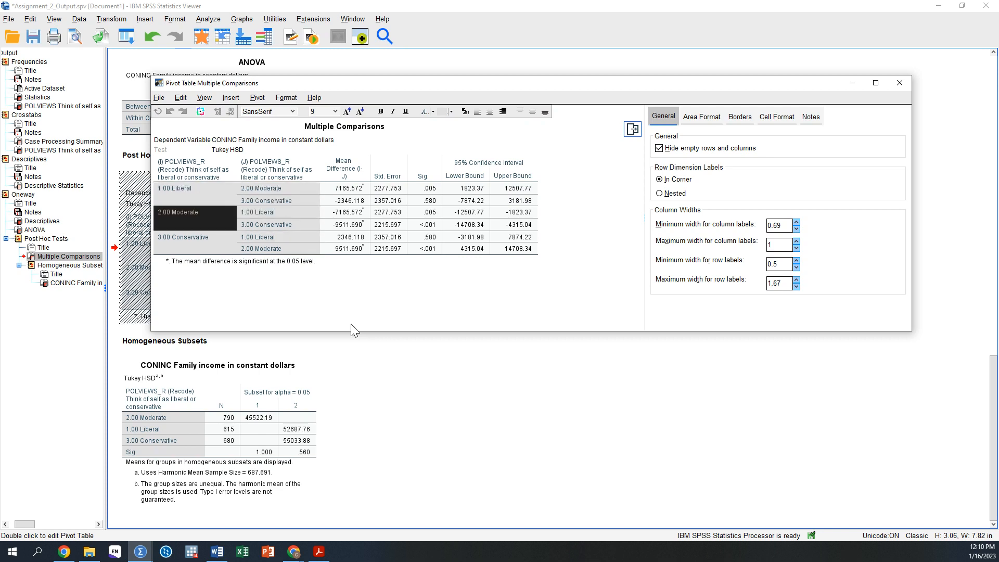
{"action": "key", "text": "Down"}
{"action": "key", "text": "Up"}
{"action": "key", "text": "Right"}
{"action": "key", "text": "Down"}
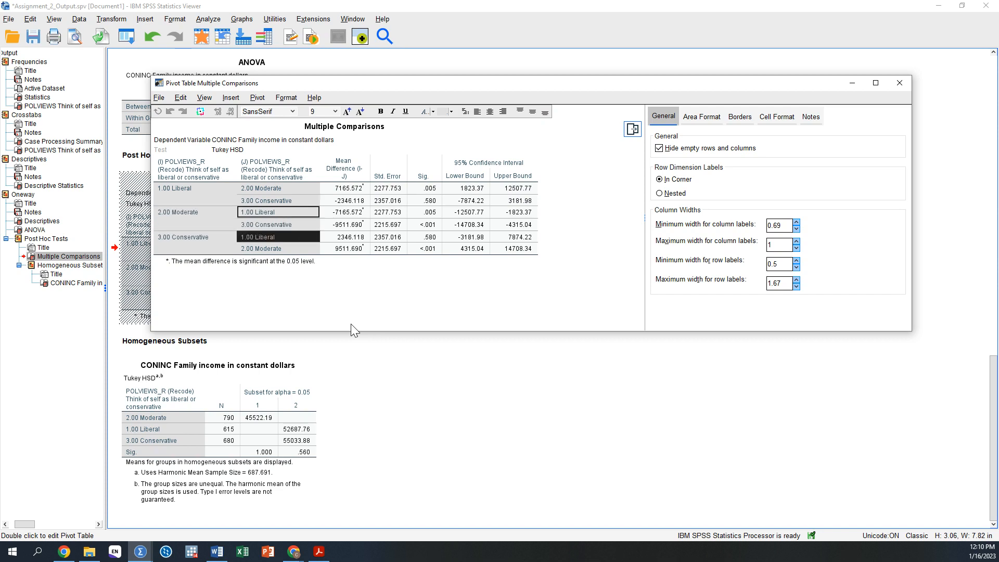
{"action": "key", "text": "Up"}
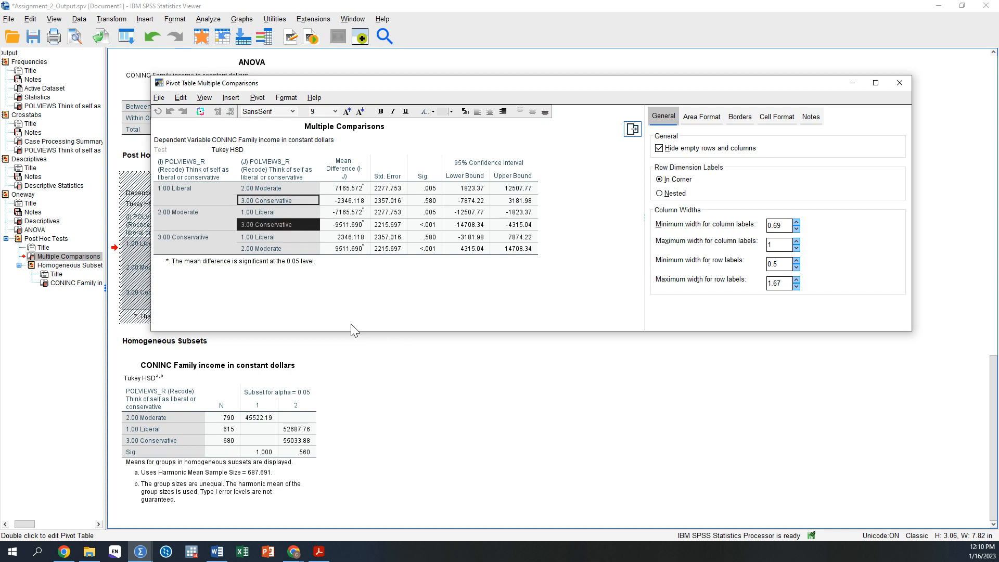
Highlight the Conservative group's label together with its Liberal and Moderate comparison labels.
{"action": "key", "text": "Down"}
{"action": "key", "text": "Left"}
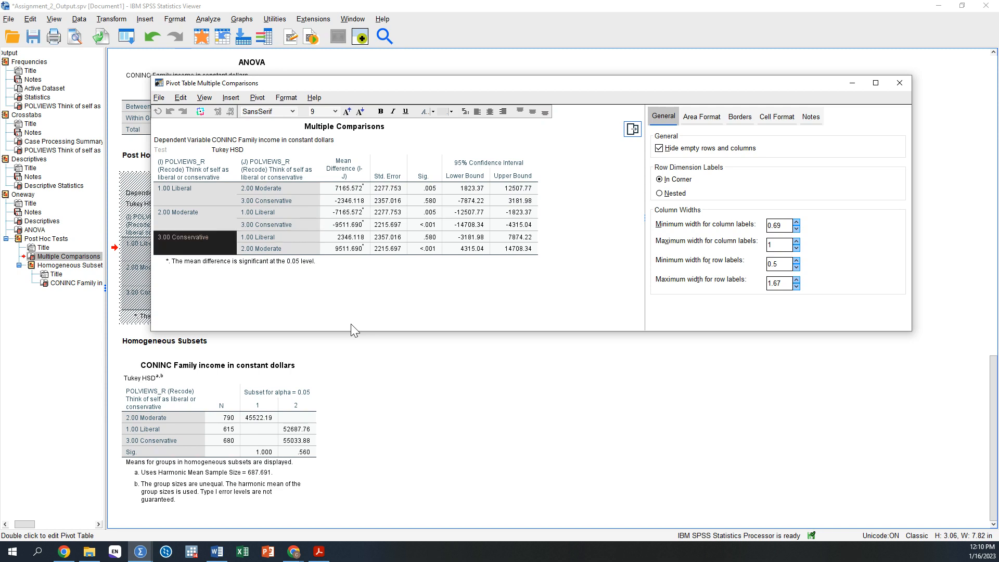
{"action": "key", "text": "shift+Right"}
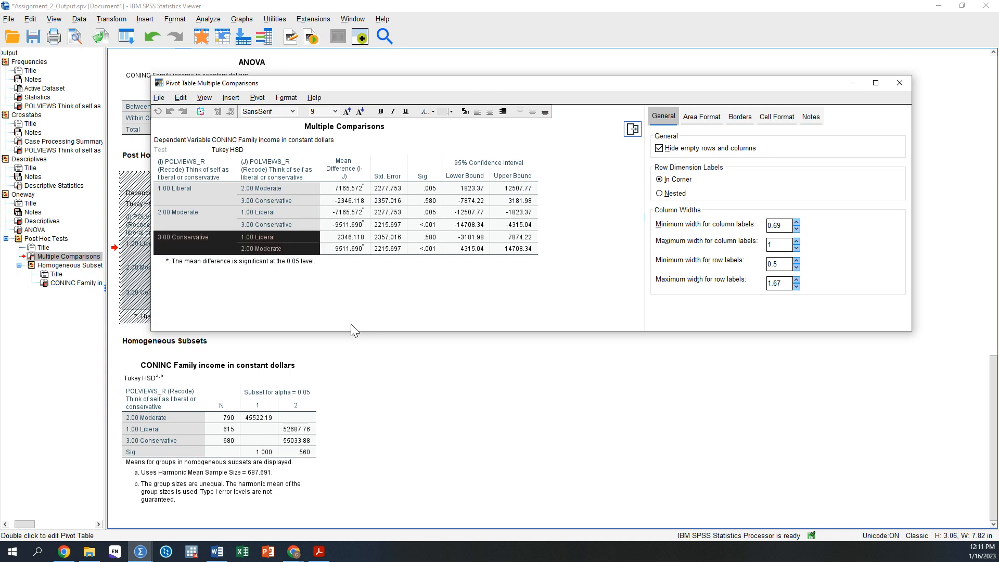
Return to the Liberal versus Moderate row and examine its mean difference and significance.
{"action": "key", "text": "Up"}
{"action": "key", "text": "Up"}
{"action": "key", "text": "Up"}
{"action": "key", "text": "Up"}
{"action": "key", "text": "Up"}
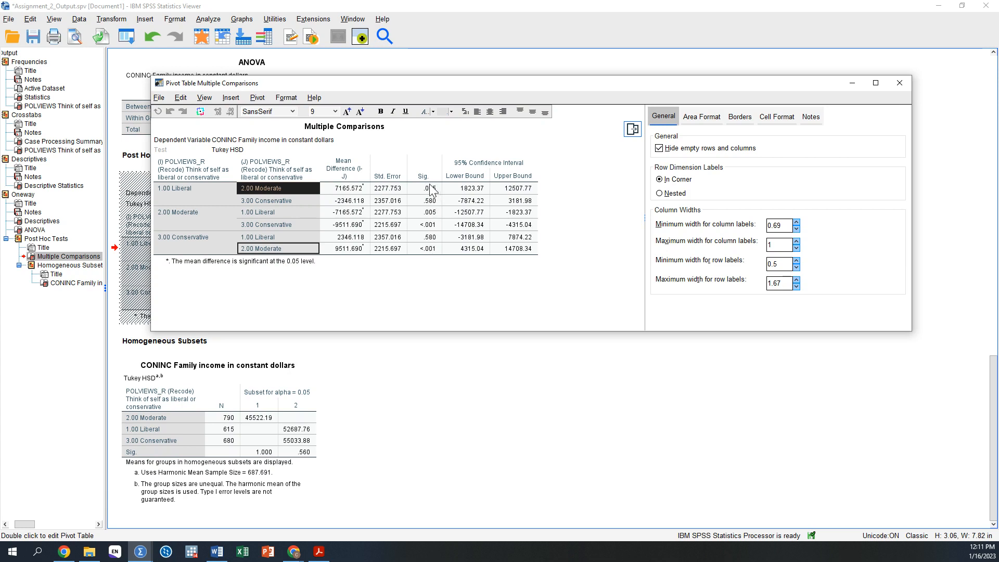
{"action": "left_click", "coordinate": [217, 189]}
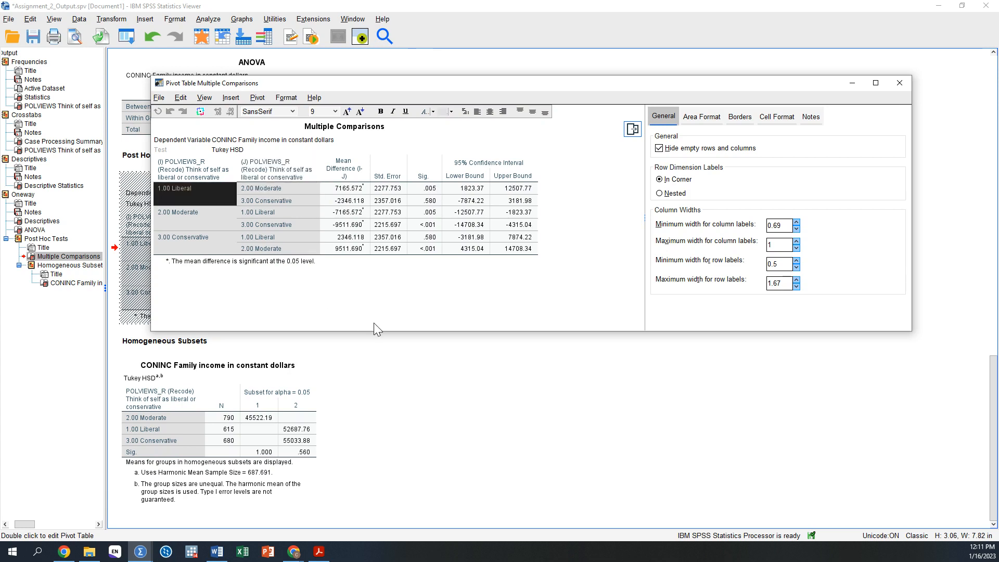
{"action": "key", "text": "Right"}
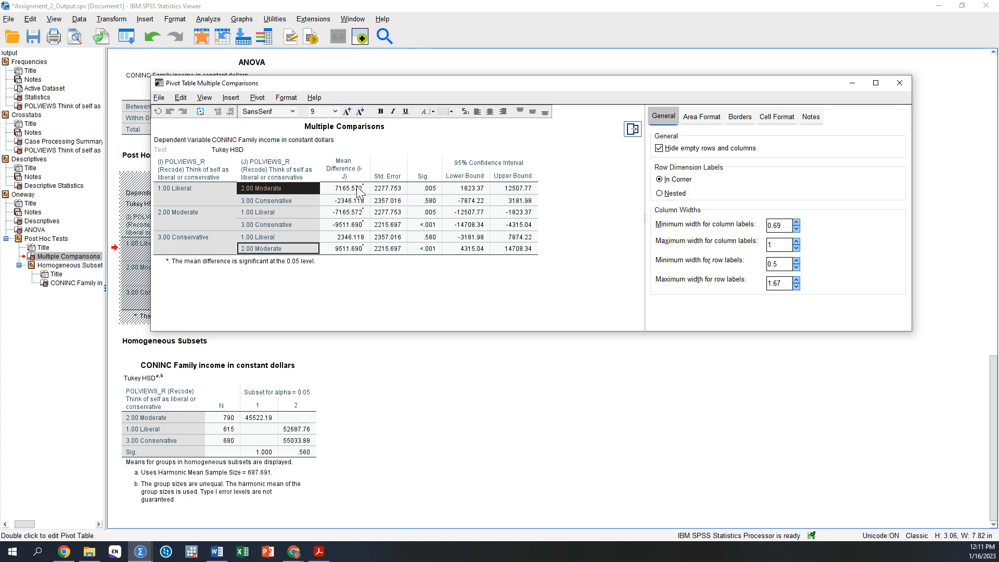
Examine the mean difference in the Liberal versus Conservative comparison row.
{"action": "left_click", "coordinate": [206, 193]}
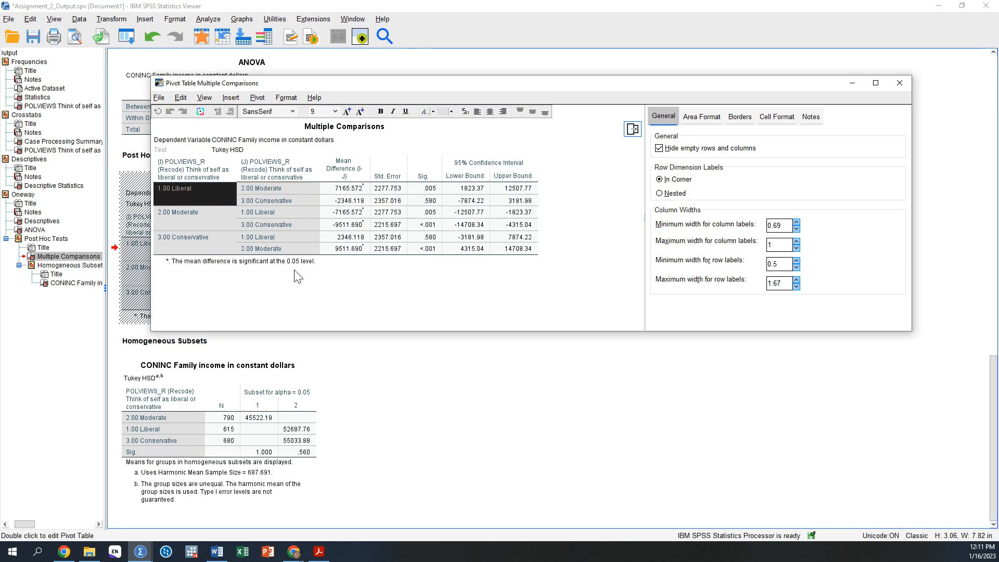
{"action": "key", "text": "Right"}
{"action": "key", "text": "Down"}
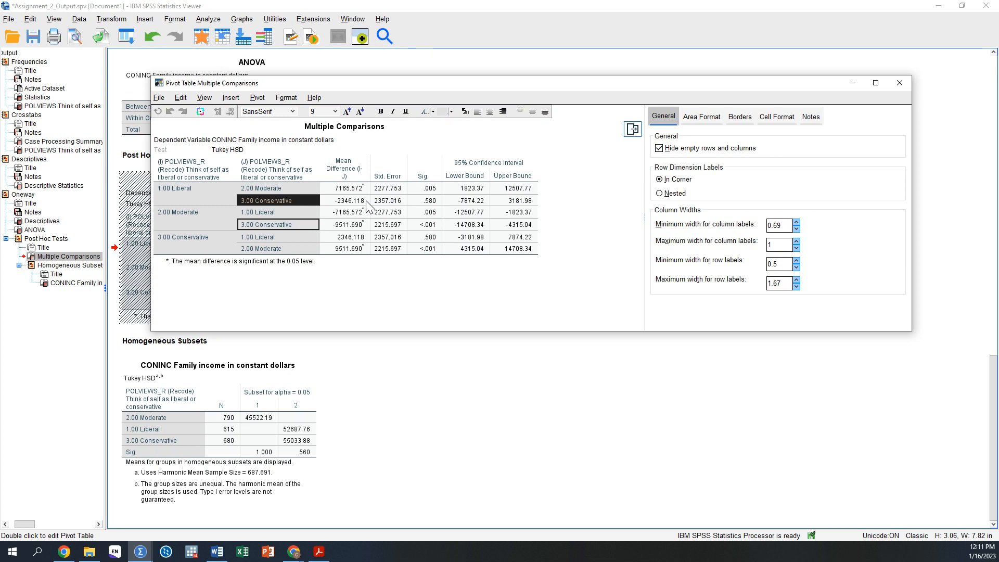
Highlight the Moderate group's label and its Liberal comparison label in the Multiple Comparisons table.
{"action": "left_click", "coordinate": [194, 221]}
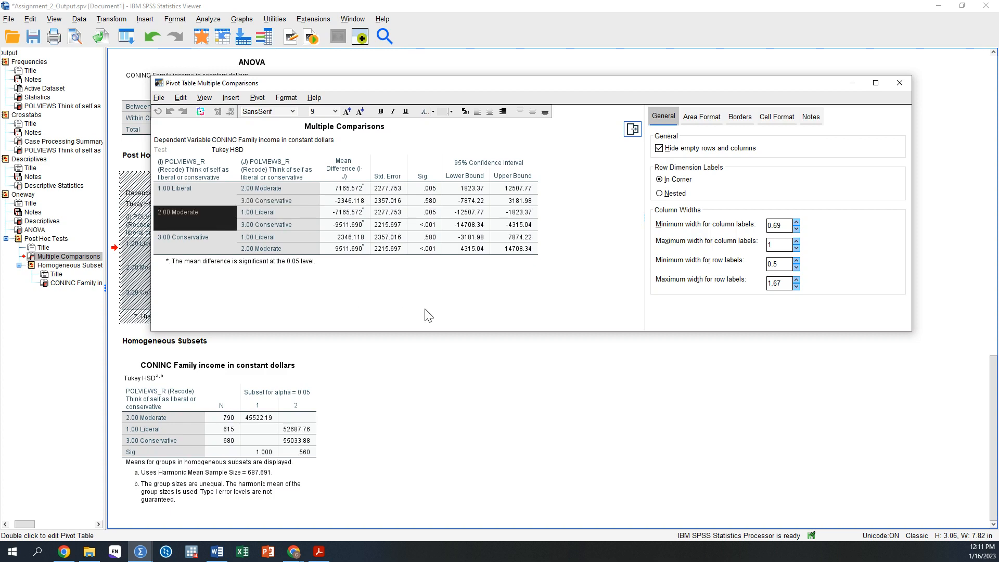
{"action": "left_click", "coordinate": [274, 212]}
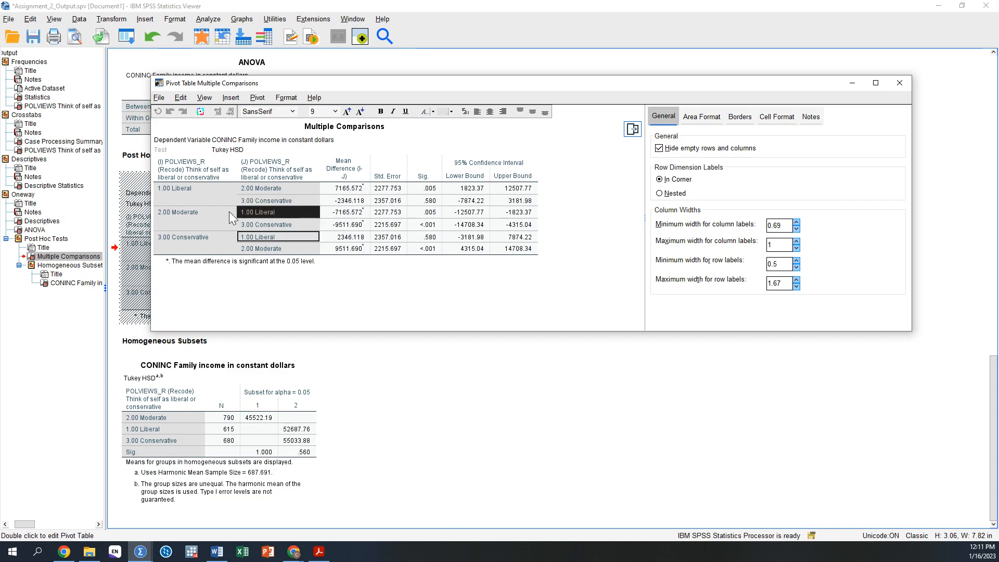
{"action": "left_click", "coordinate": [205, 210]}
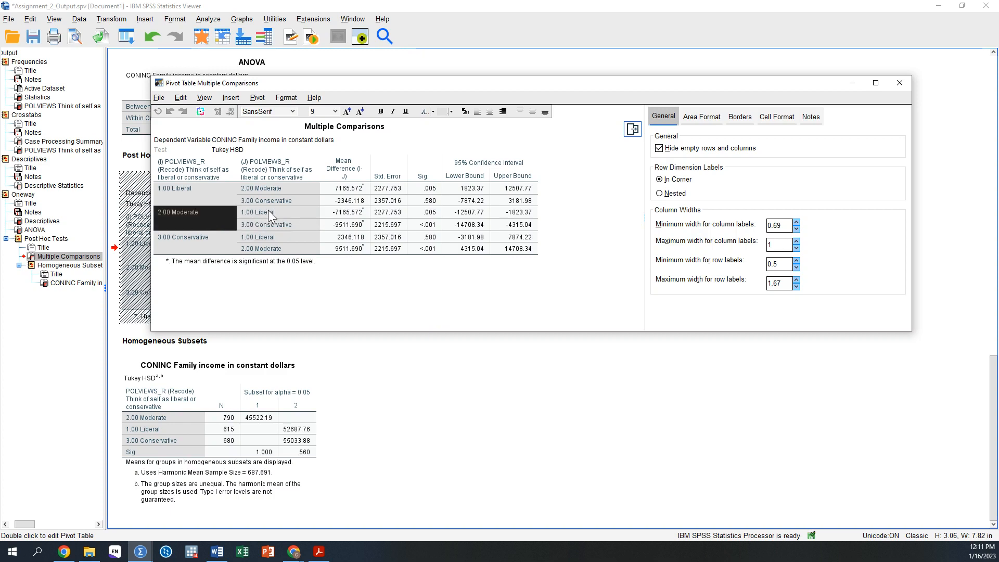
{"action": "left_click", "coordinate": [269, 212]}
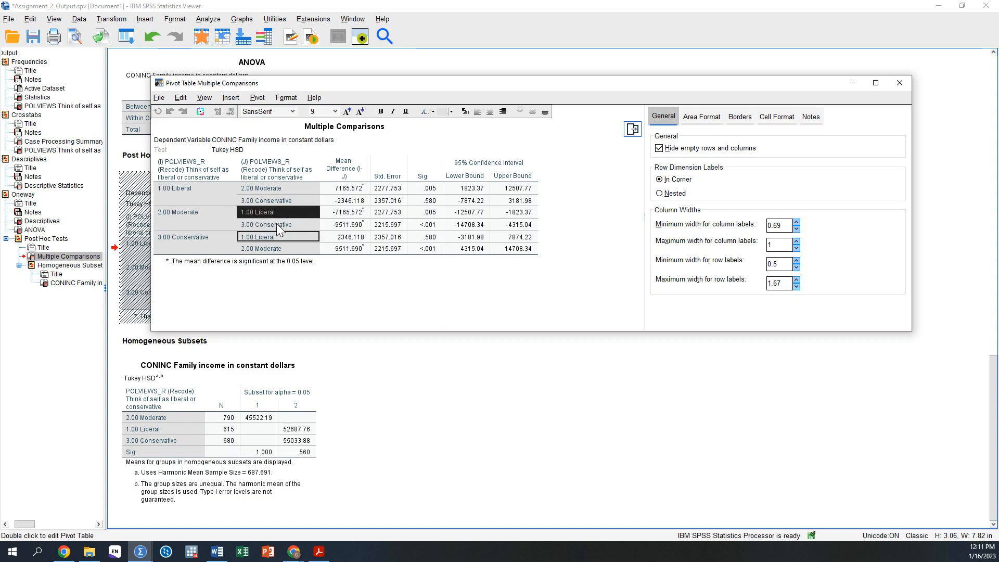
Examine the mean difference, standard error and confidence interval in the Moderate versus Conservative row, and close the pivot table editor.
{"action": "left_click", "coordinate": [277, 225]}
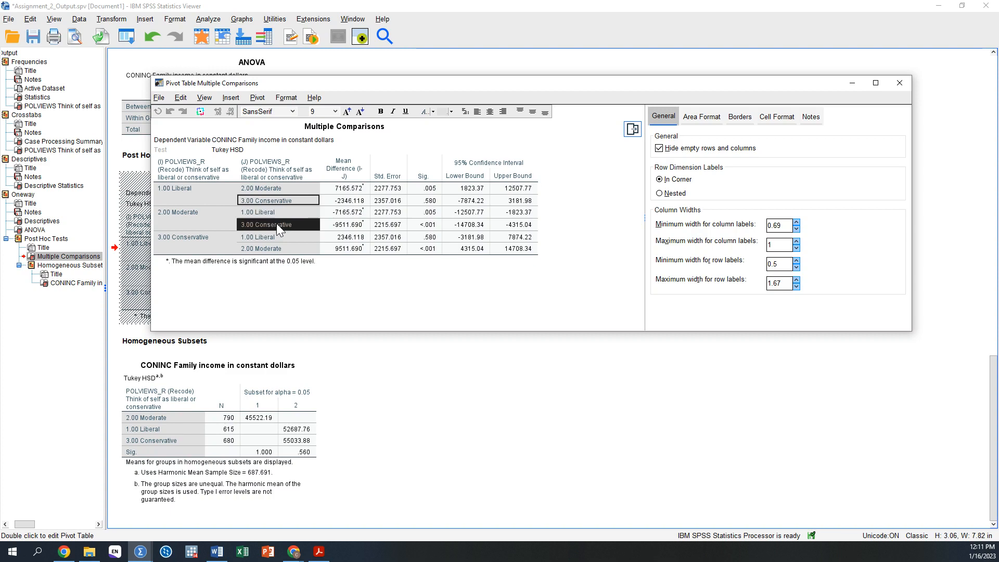
{"action": "left_click_drag", "start_coordinate": [267, 221], "coordinate": [209, 221]}
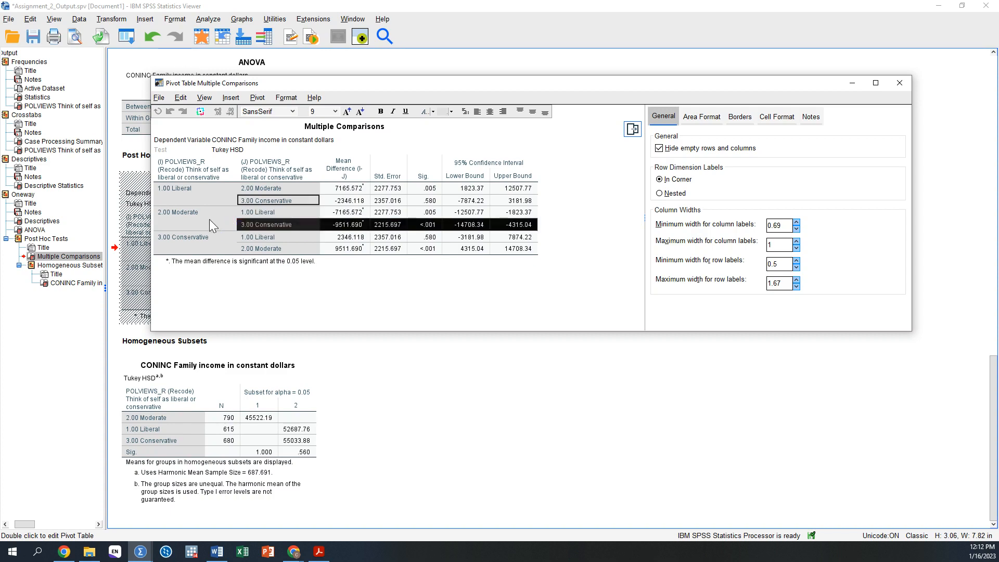
{"action": "left_click", "coordinate": [209, 219]}
{"action": "left_click", "coordinate": [267, 225]}
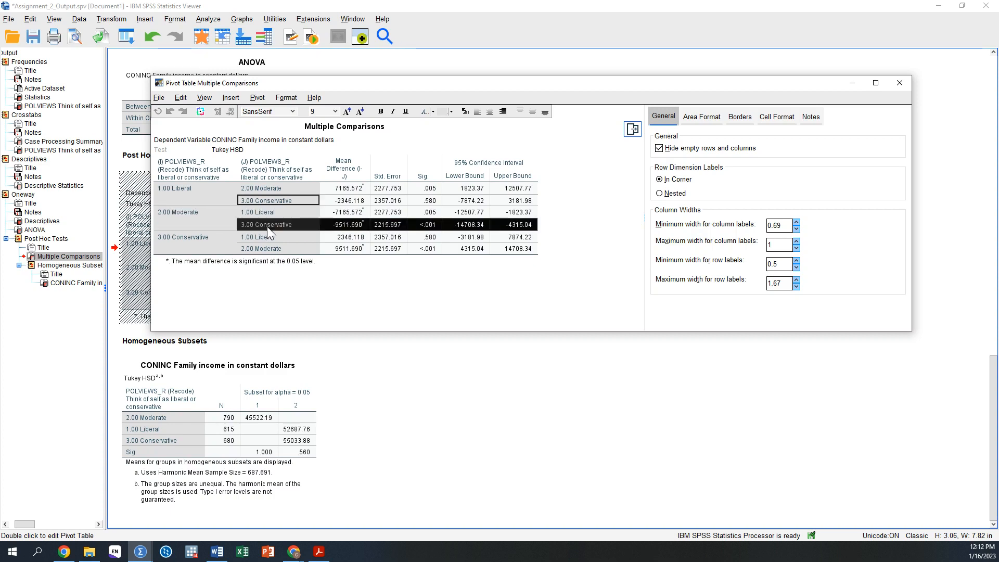
{"action": "left_click", "coordinate": [358, 227]}
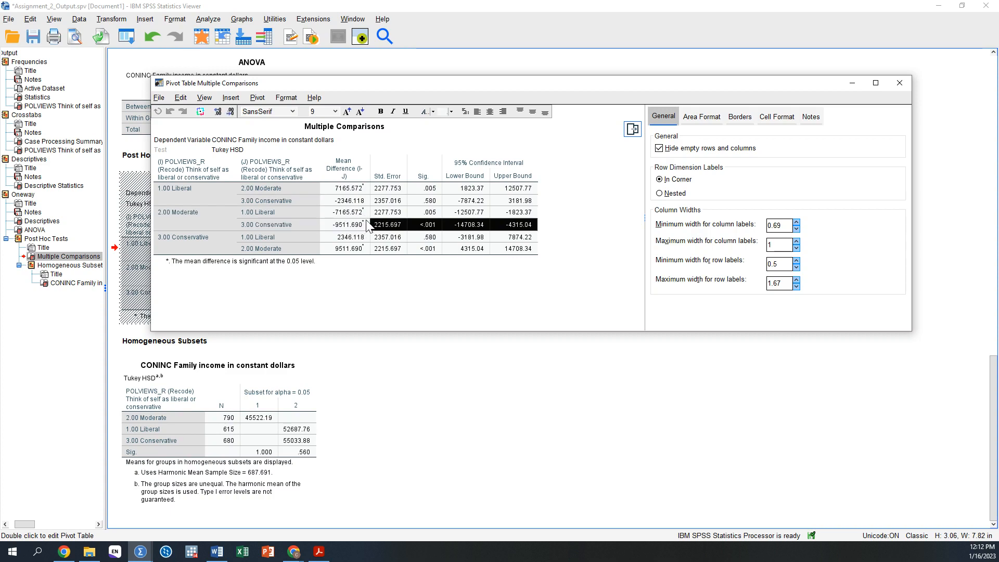
{"action": "left_click", "coordinate": [389, 218]}
{"action": "left_click", "coordinate": [396, 225]}
{"action": "left_click", "coordinate": [468, 227]}
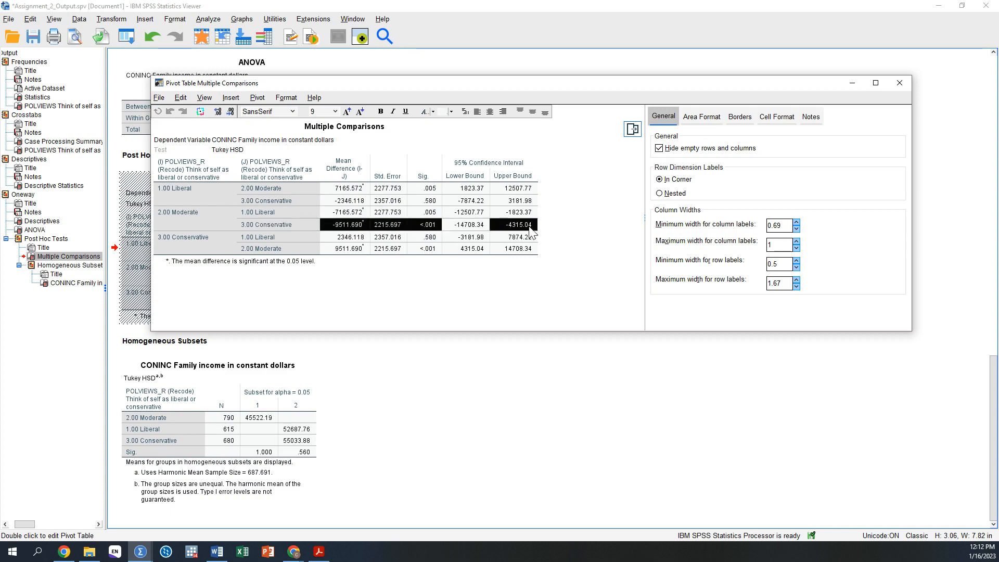
{"action": "left_click", "coordinate": [356, 226]}
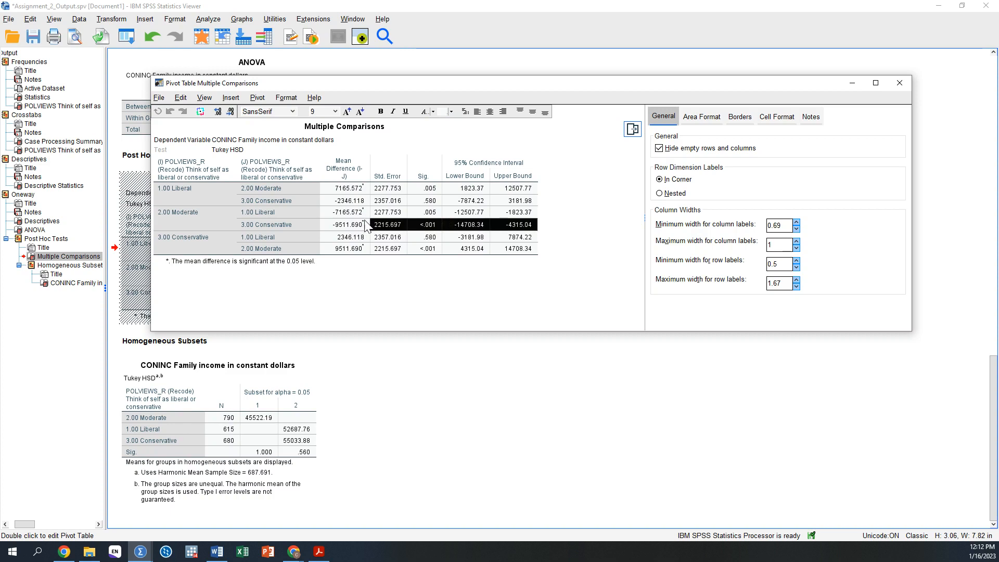
{"action": "mouse_move", "coordinate": [366, 227]}
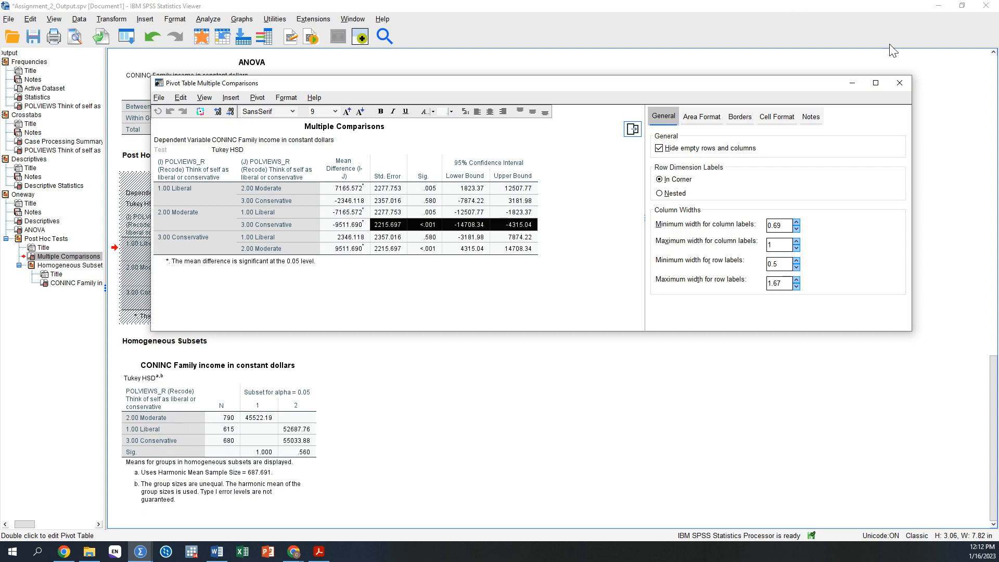
{"action": "left_click", "coordinate": [900, 83]}
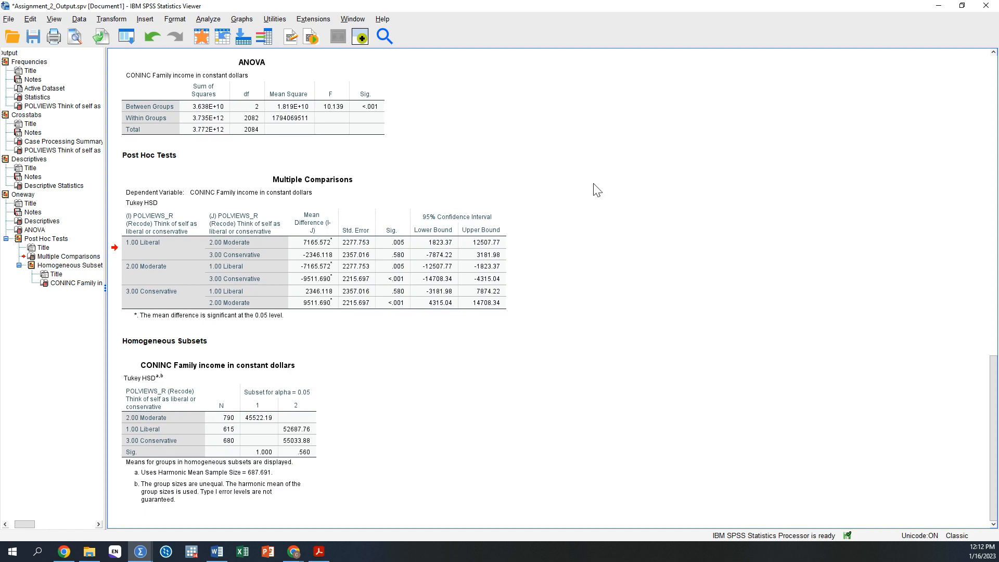
{"action": "left_click", "coordinate": [205, 22]}
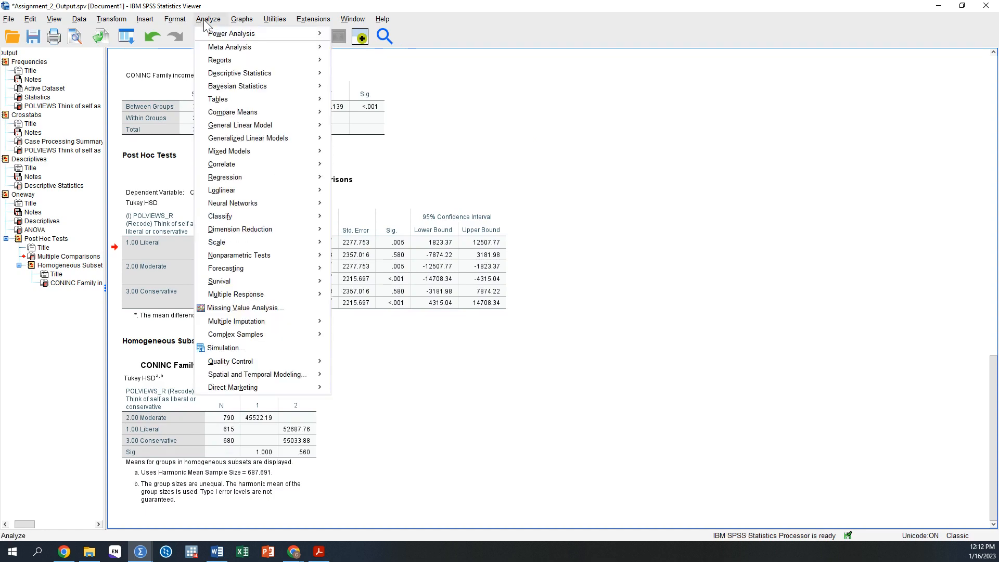
{"action": "mouse_move", "coordinate": [264, 112]}
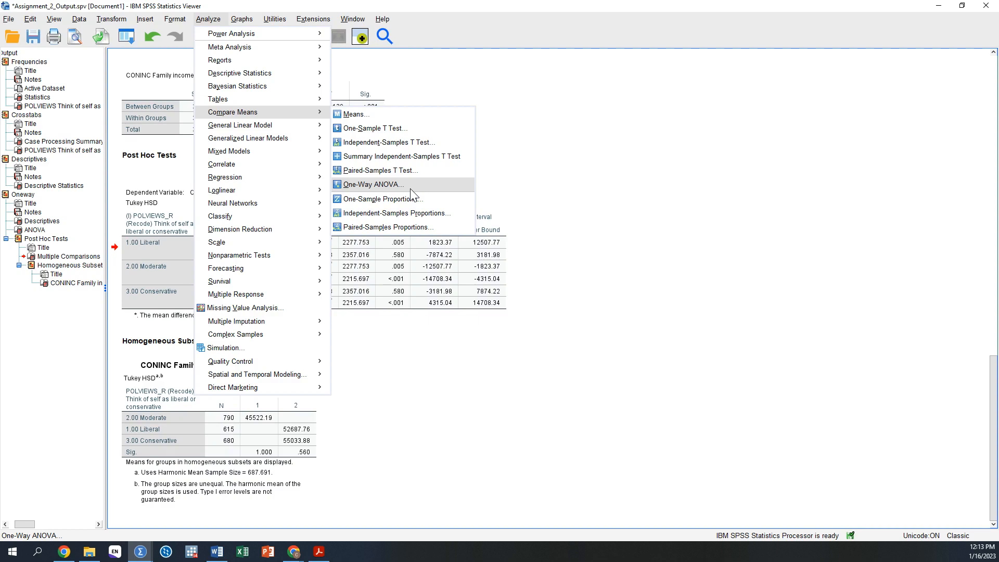
{"action": "left_click", "coordinate": [673, 300]}
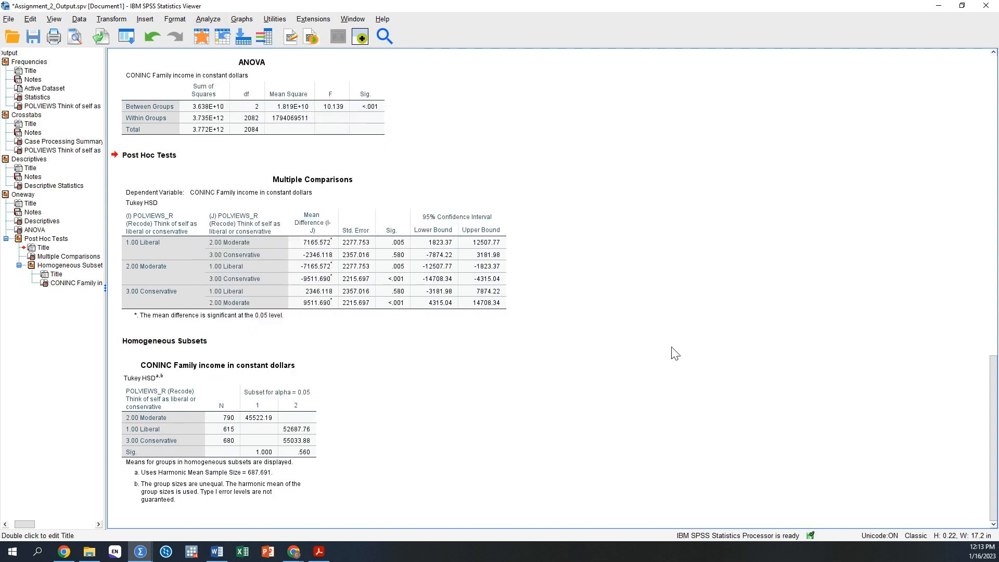